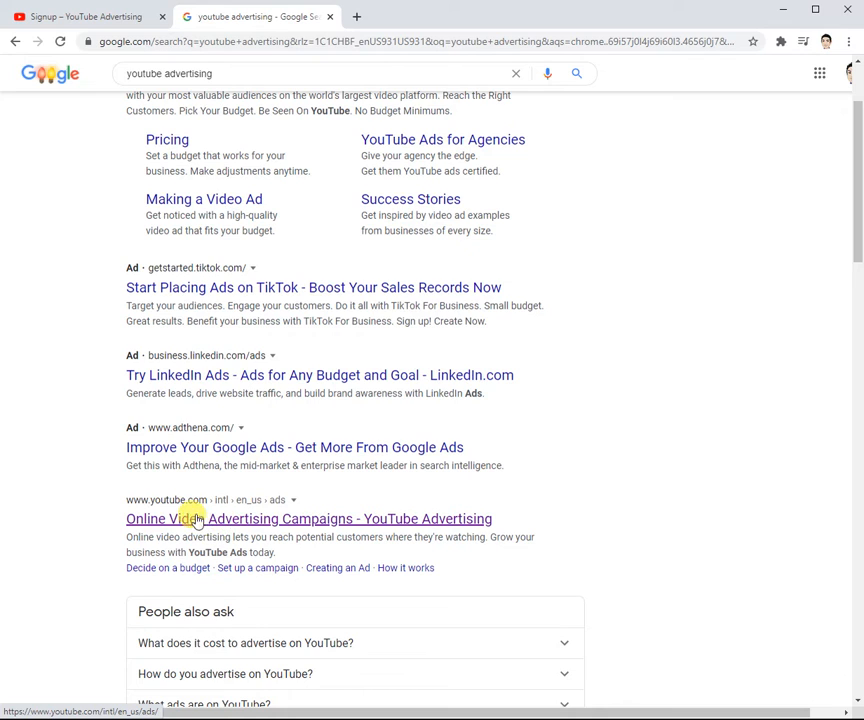
Step: Open the YouTube Advertising page from the search results, look over its offer section, and close the page
click(318, 520)
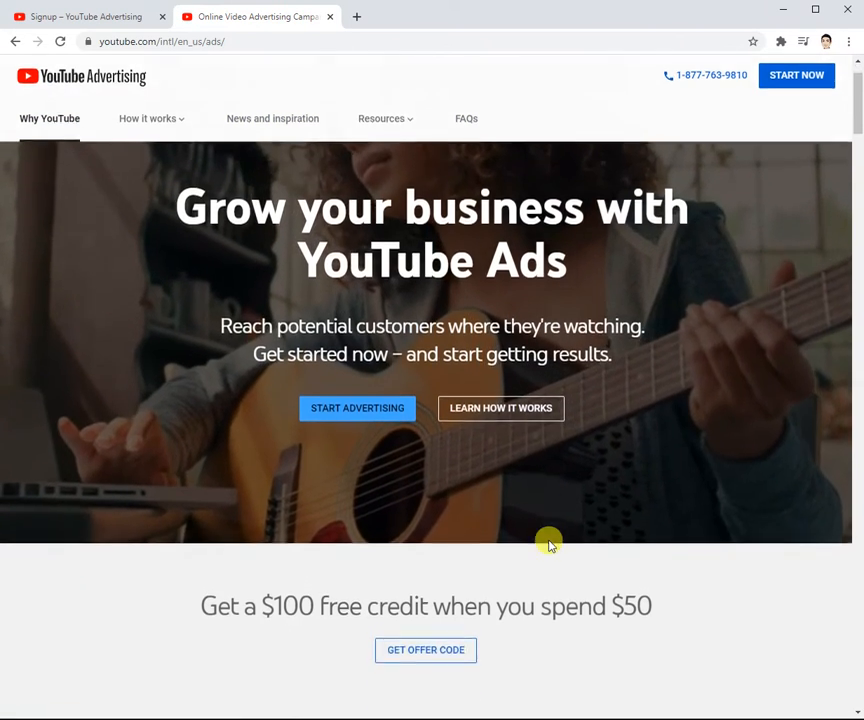
scroll(548, 543, down, 3)
scroll(372, 318, down, 2)
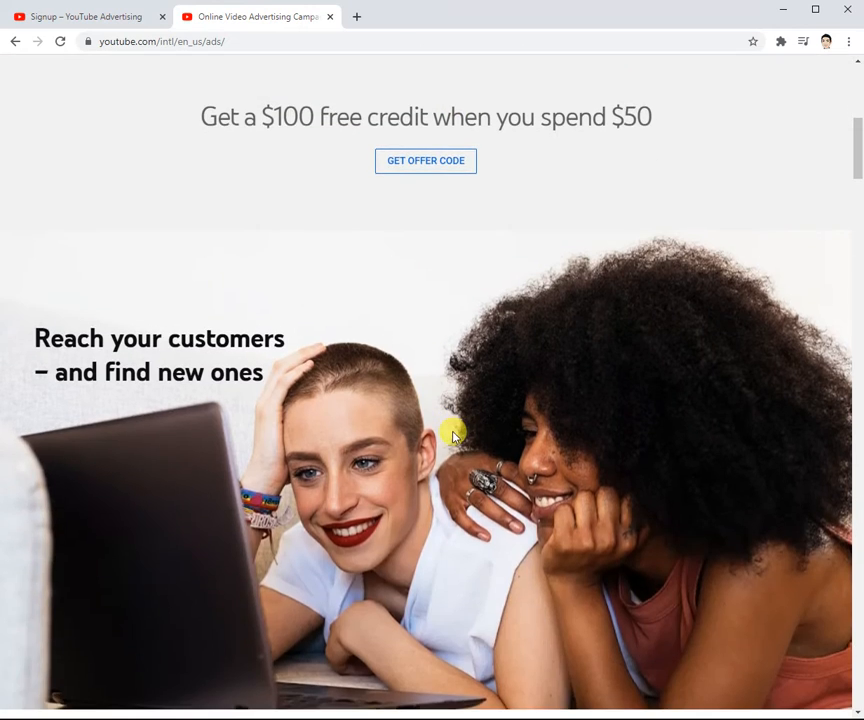
scroll(450, 428, up, 5)
click(330, 17)
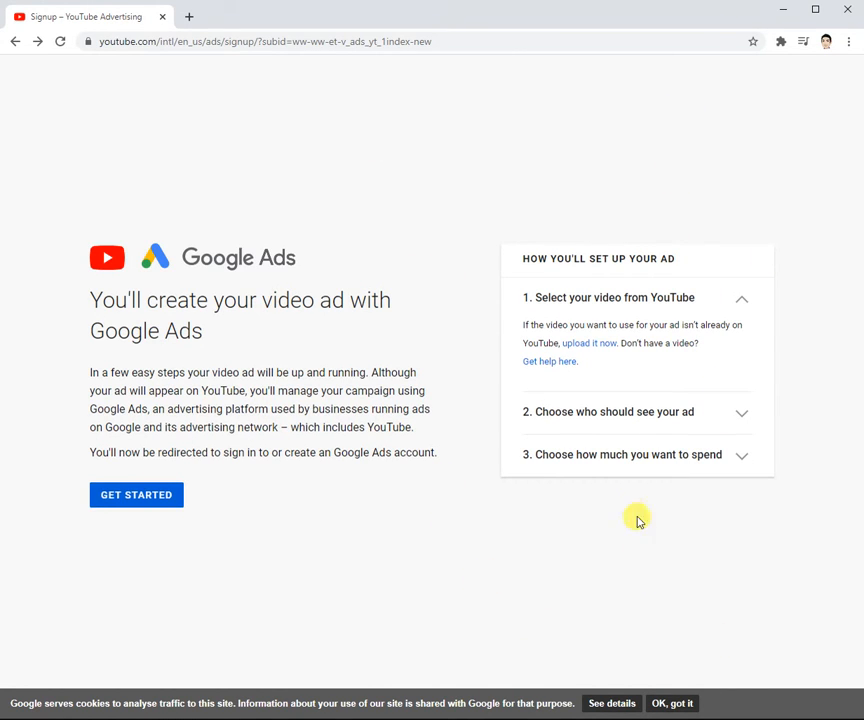
Step: Start the Google Ads sign-up, switch to the Wheni Leave Google account, and sign in with the account password
click(150, 495)
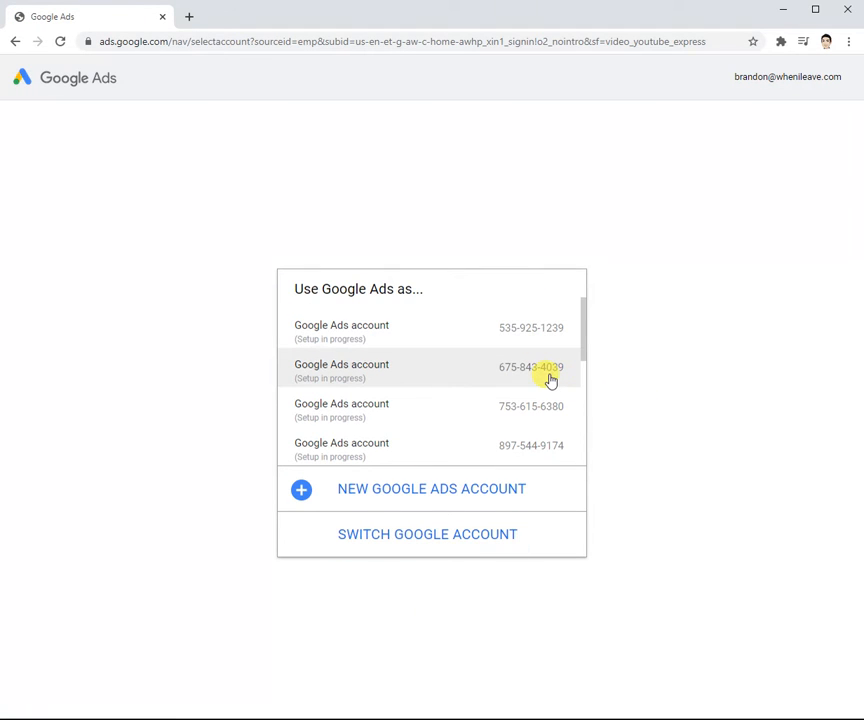
click(481, 540)
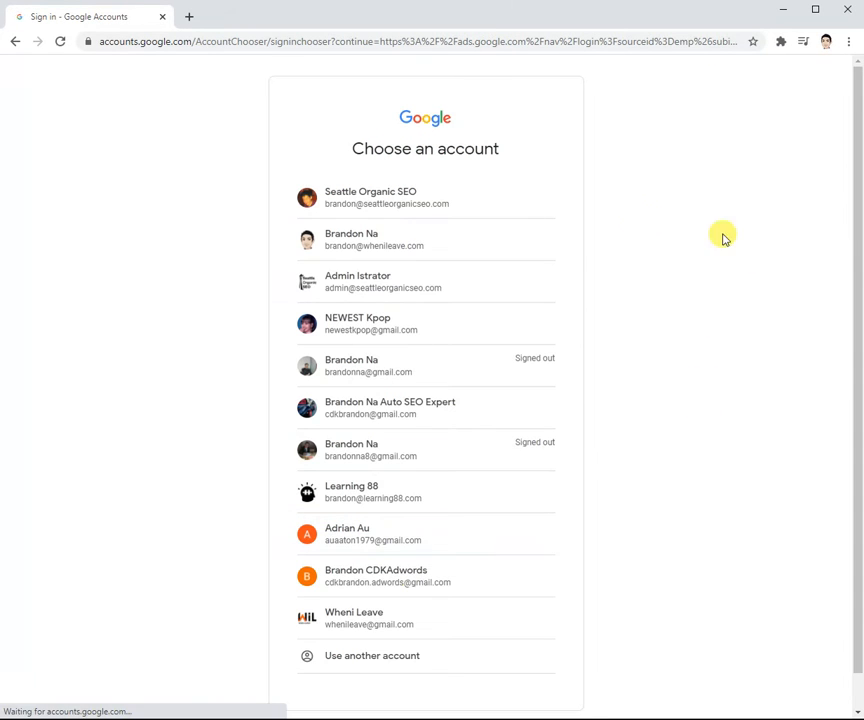
click(380, 613)
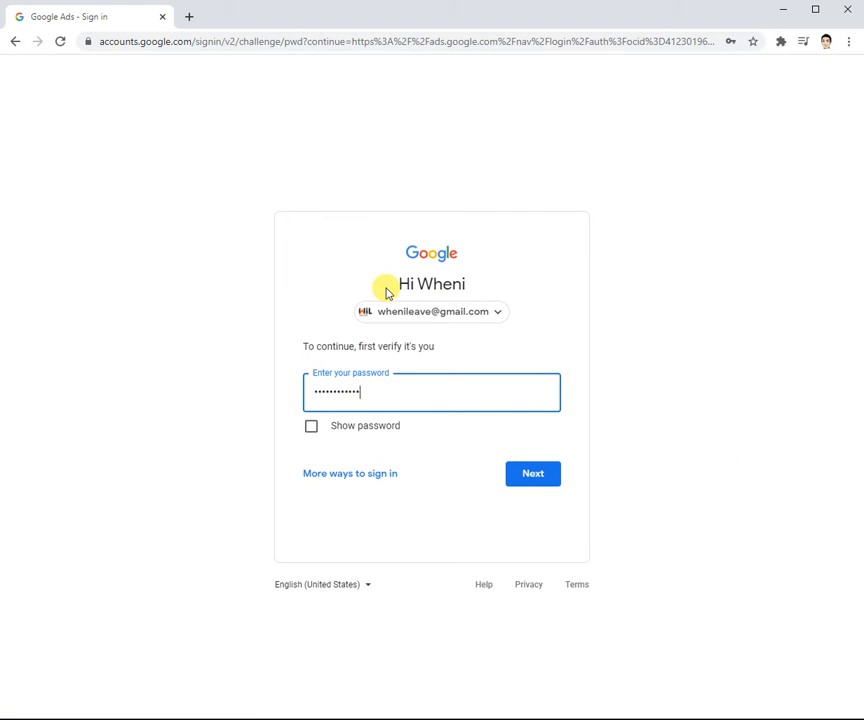
key(Return)
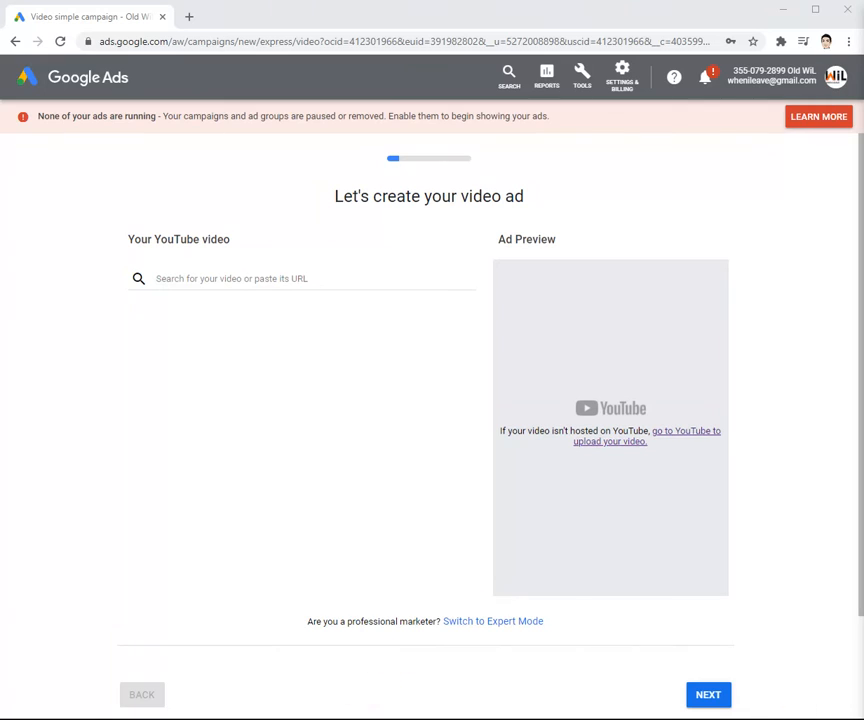
Step: Copy the URL of the "What's your best Christmas memory?" YouTube video and add it as the ad's video
drag(863, 34, 744, 30)
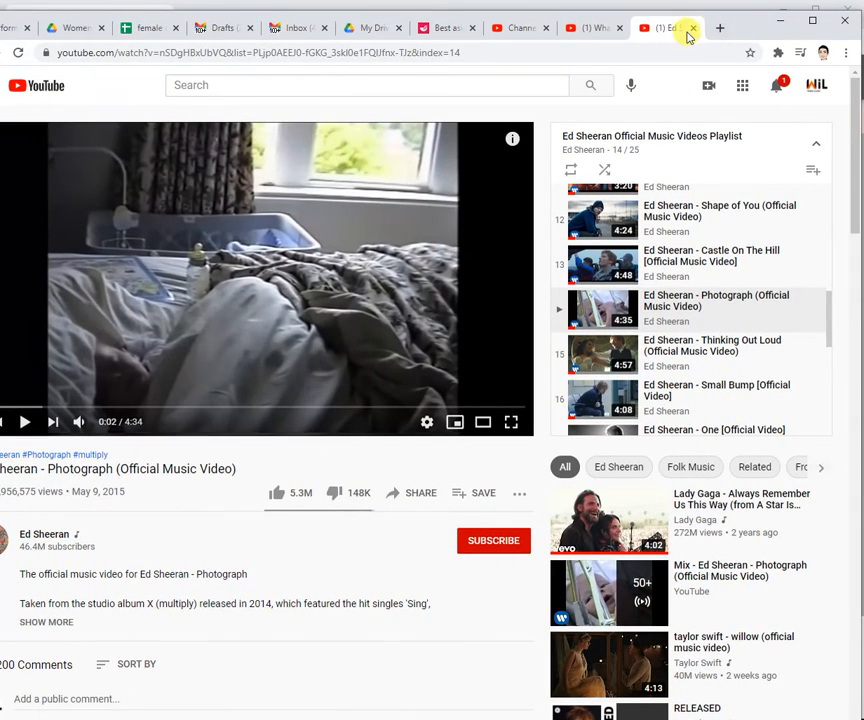
click(595, 31)
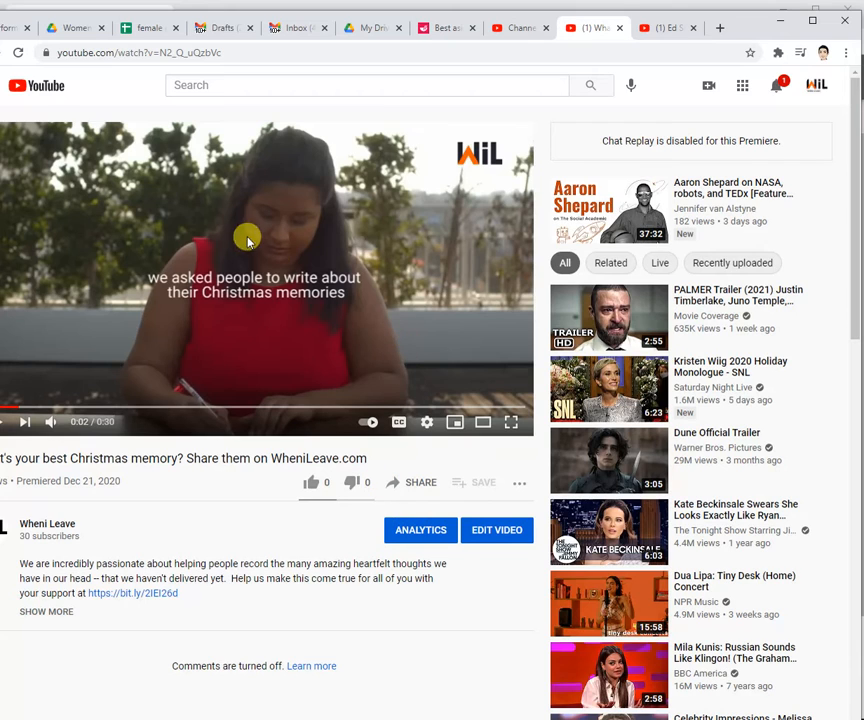
click(312, 54)
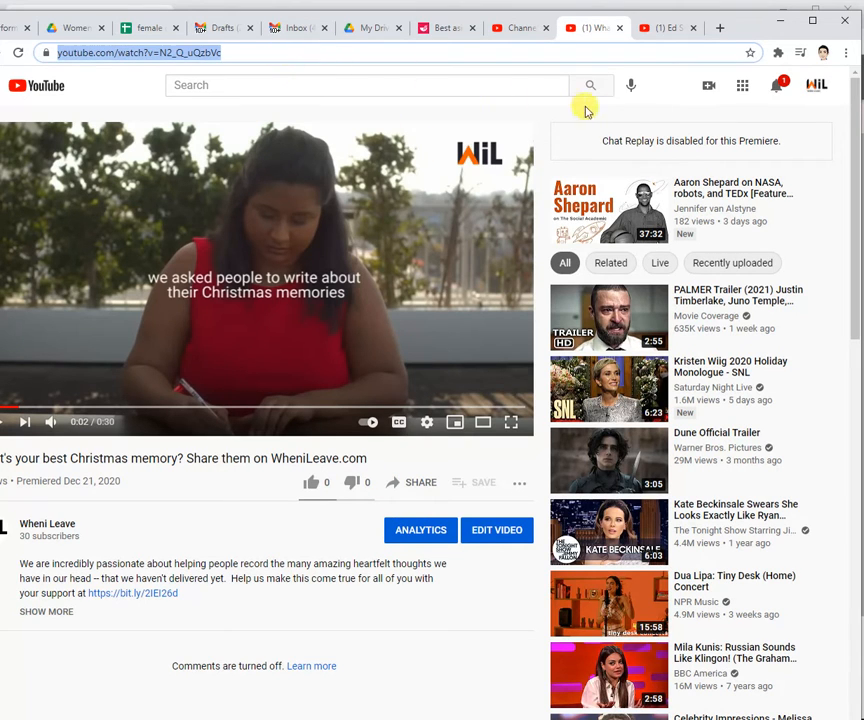
drag(735, 35, 863, 40)
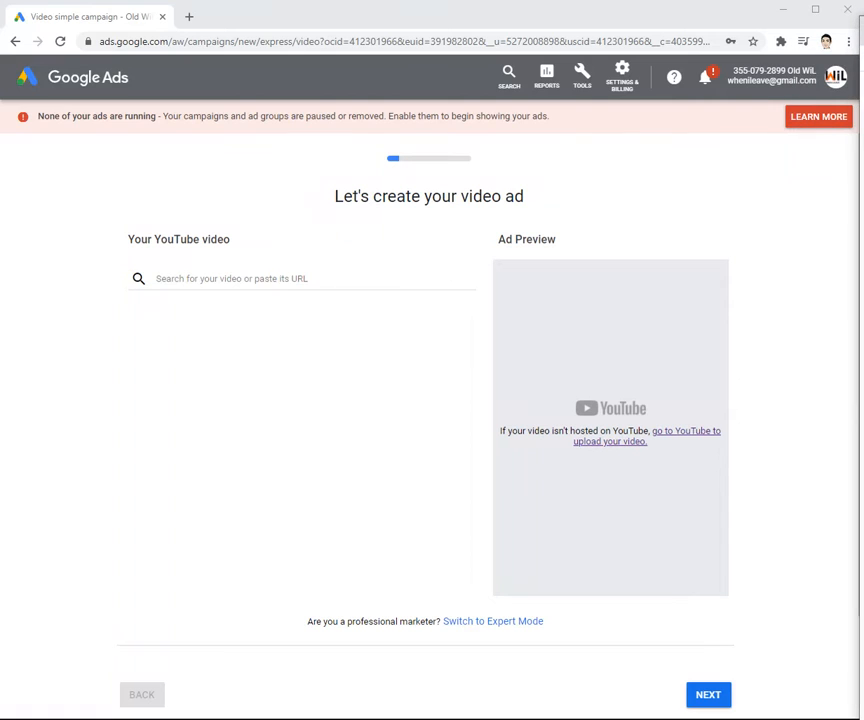
click(311, 276)
key(ctrl+v)
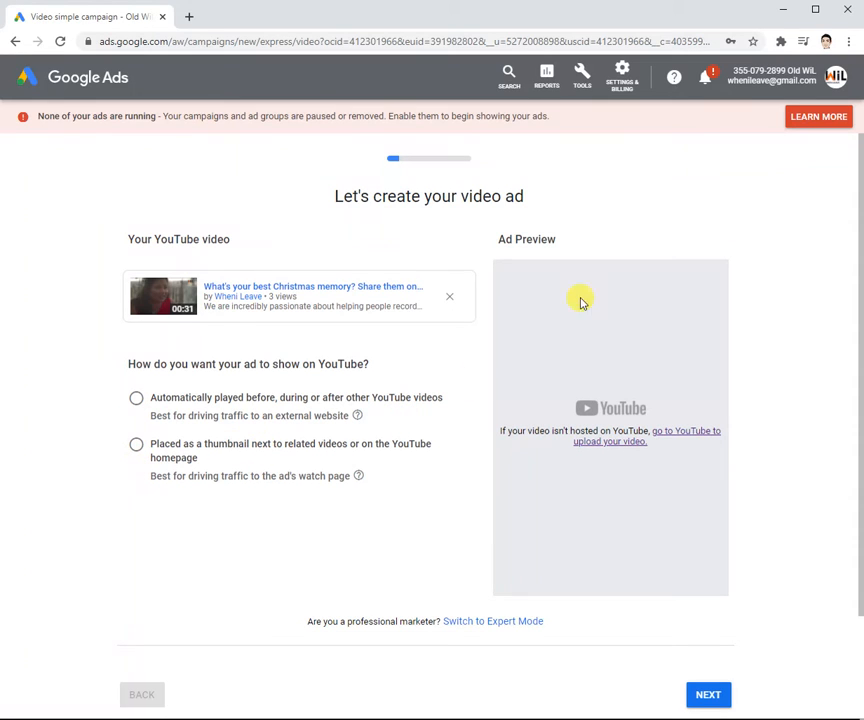
Step: Examine how ads are placed on YouTube's home page and at the start of a music video
key(alt+Tab)
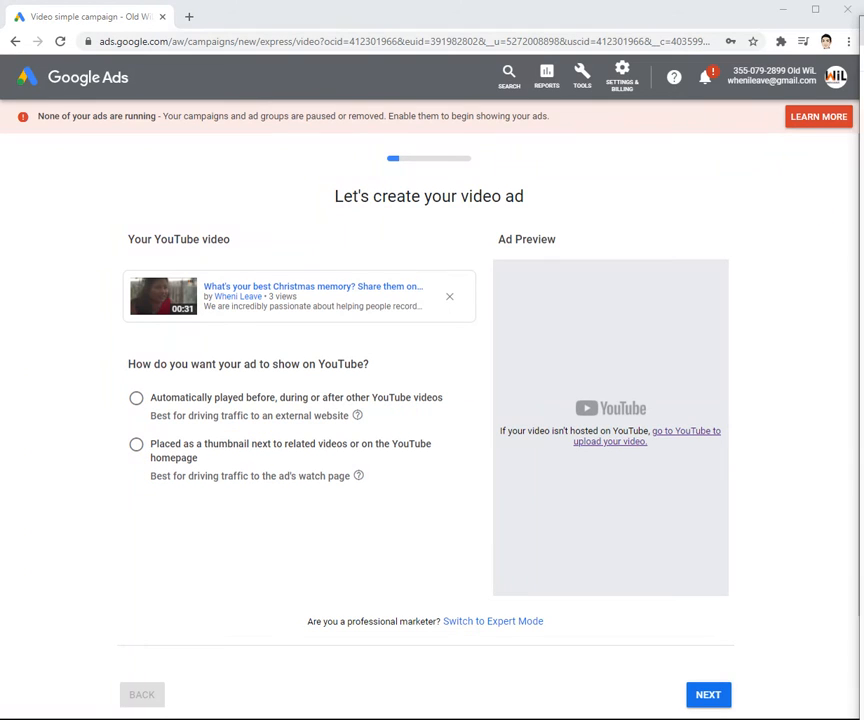
drag(862, 112, 425, 22)
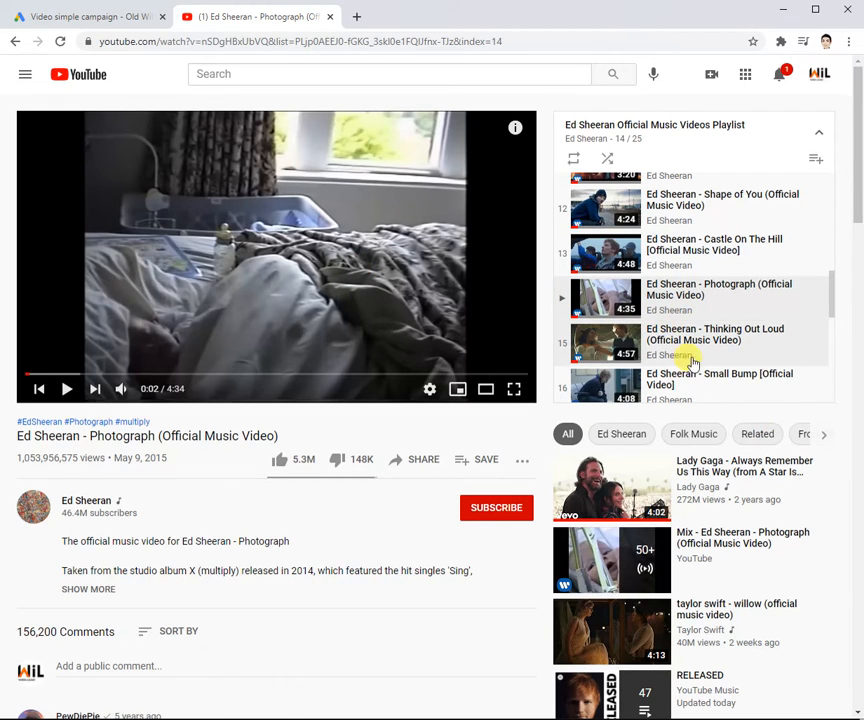
scroll(740, 365, down, 2)
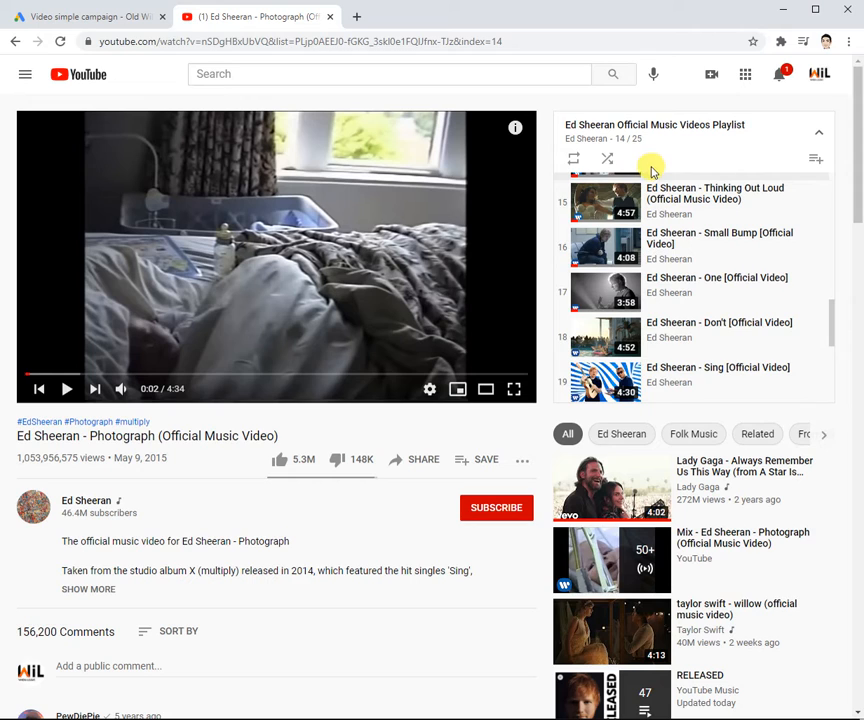
click(87, 78)
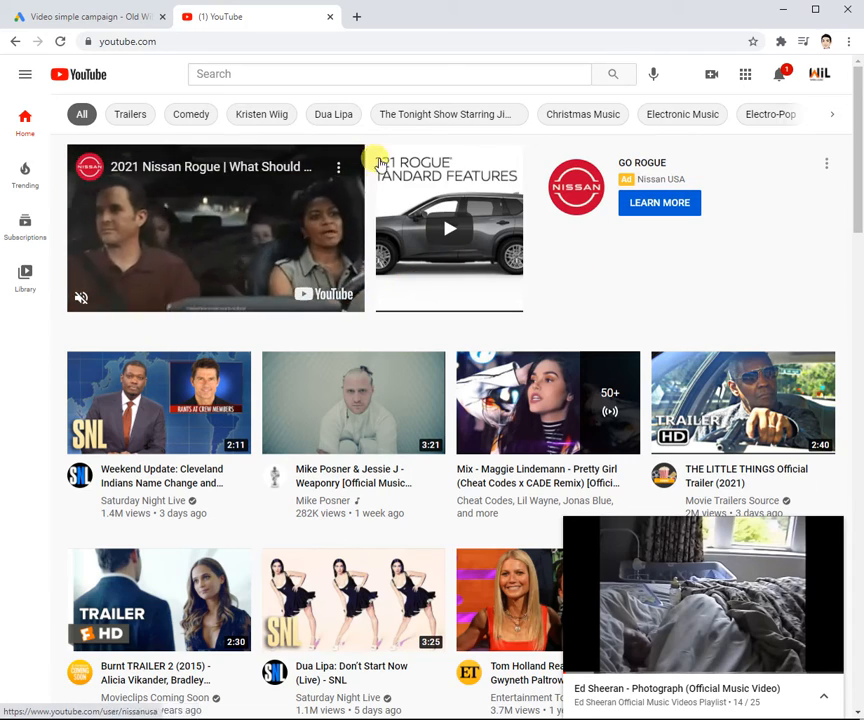
click(511, 400)
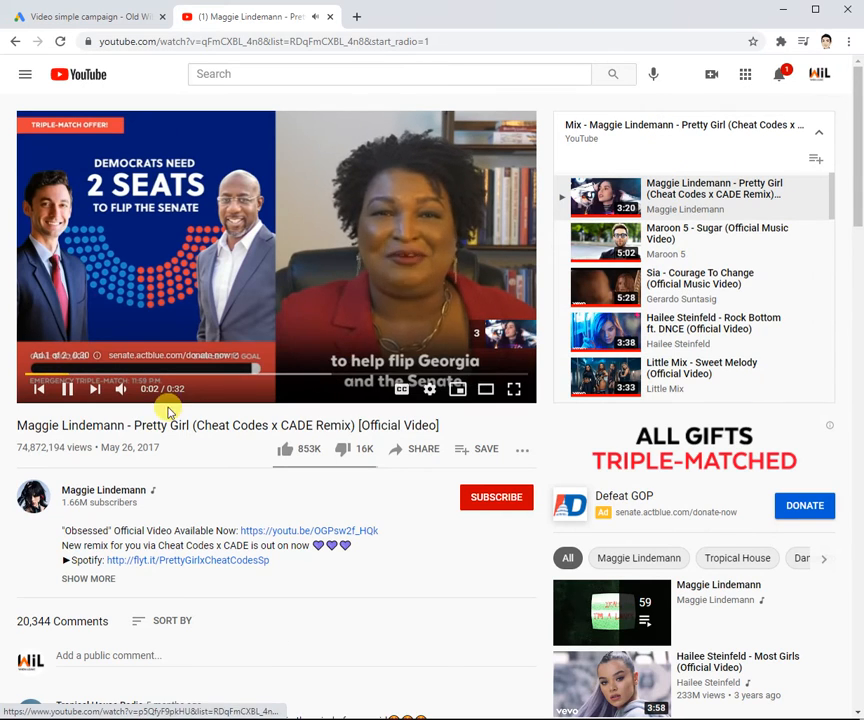
click(67, 389)
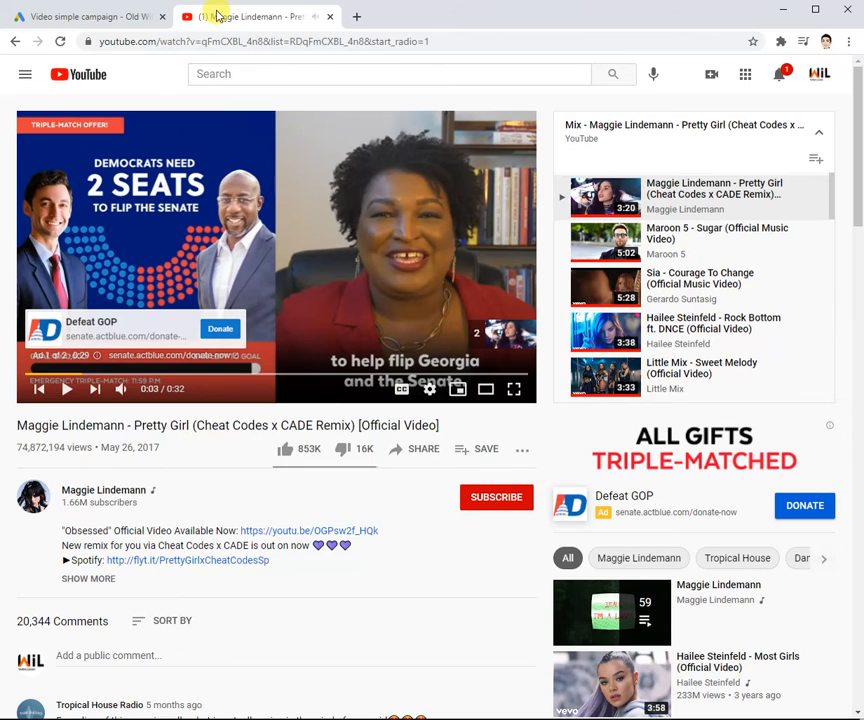
key(ctrl+w)
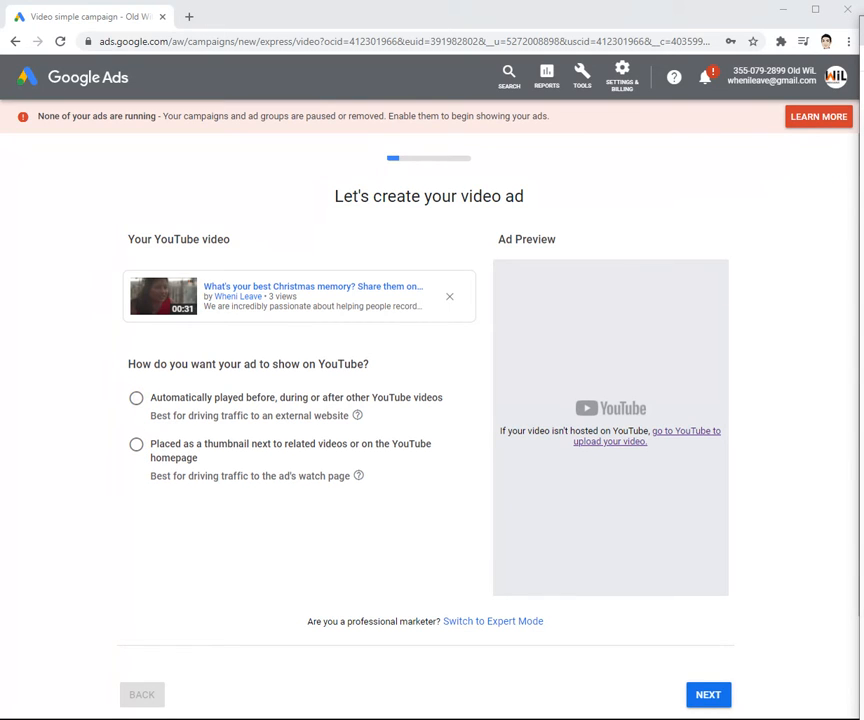
drag(863, 45, 863, 92)
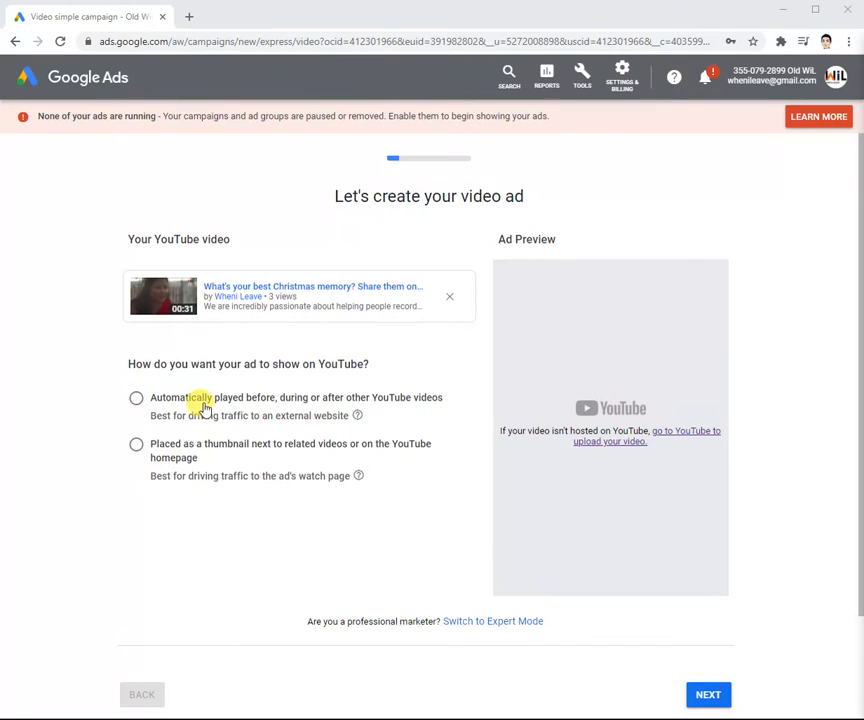
Step: Set the ad to be automatically played before, during or after other YouTube videos
click(134, 399)
click(709, 695)
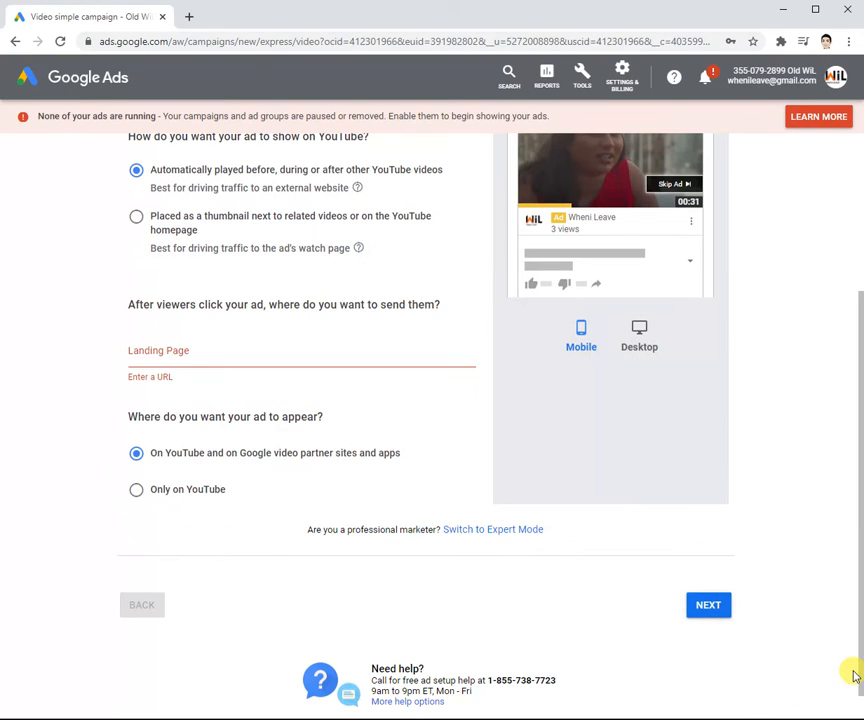
scroll(610, 513, up, 3)
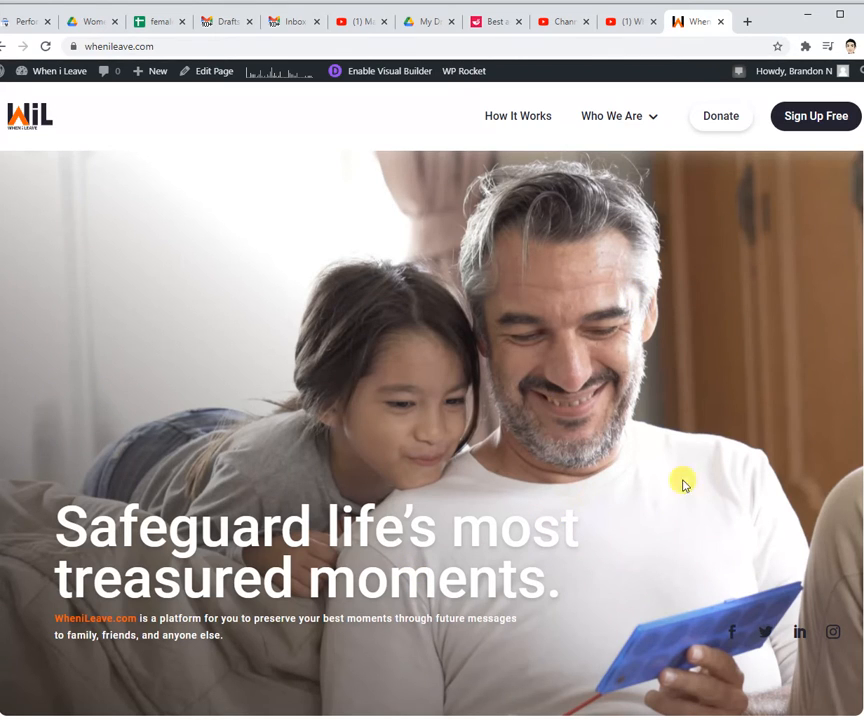
Step: Review the sign-up and About pages of whenileave.com as landing page candidates
click(797, 119)
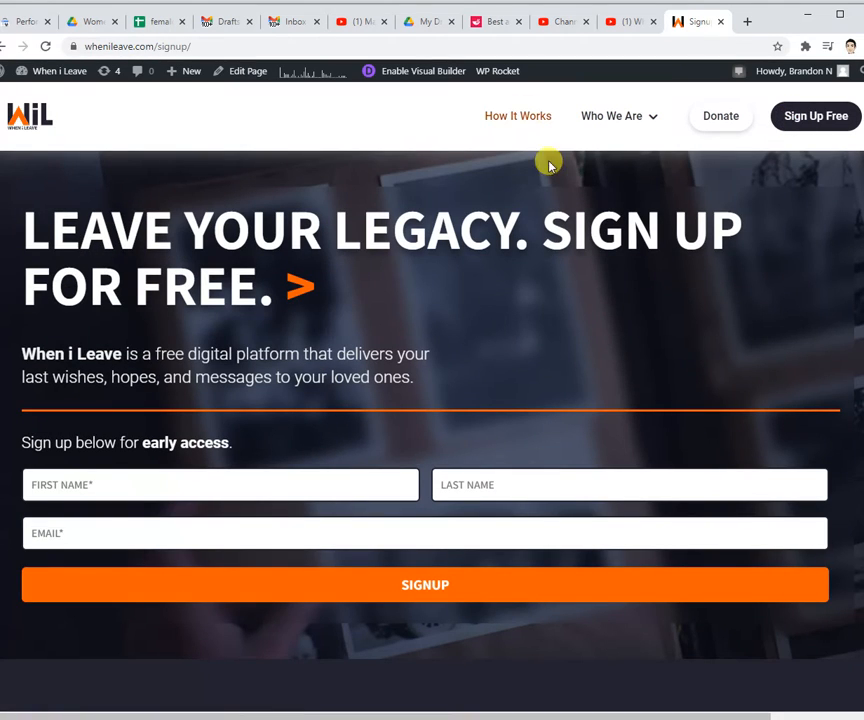
click(3, 48)
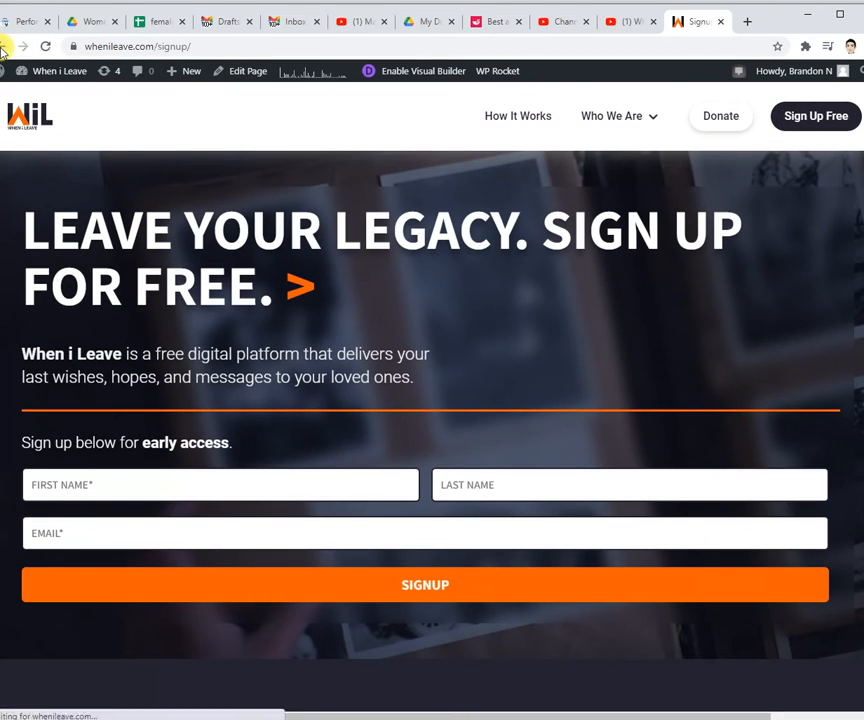
mouse_move(613, 118)
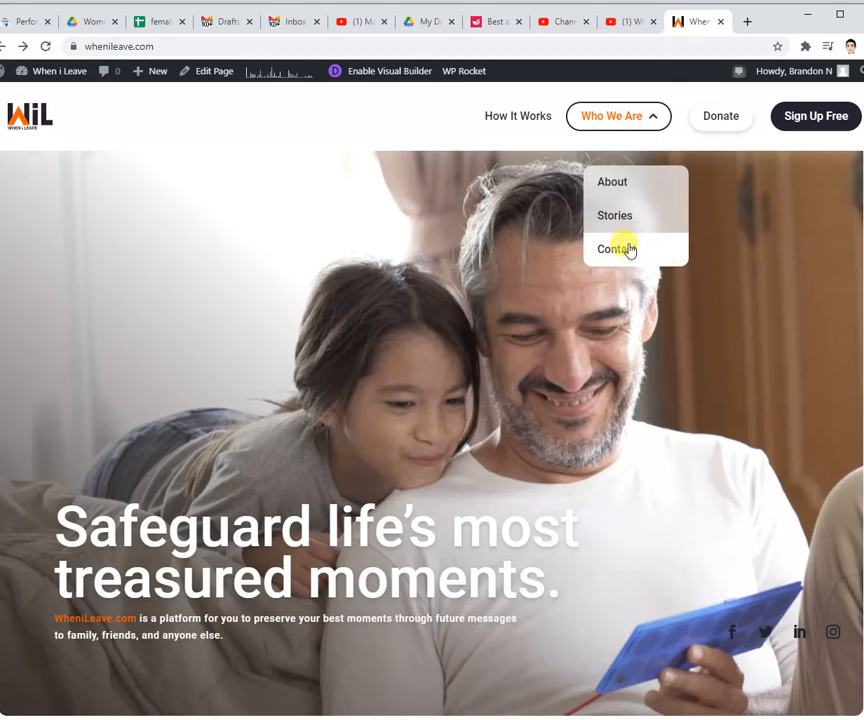
click(629, 194)
scroll(570, 450, down, 15)
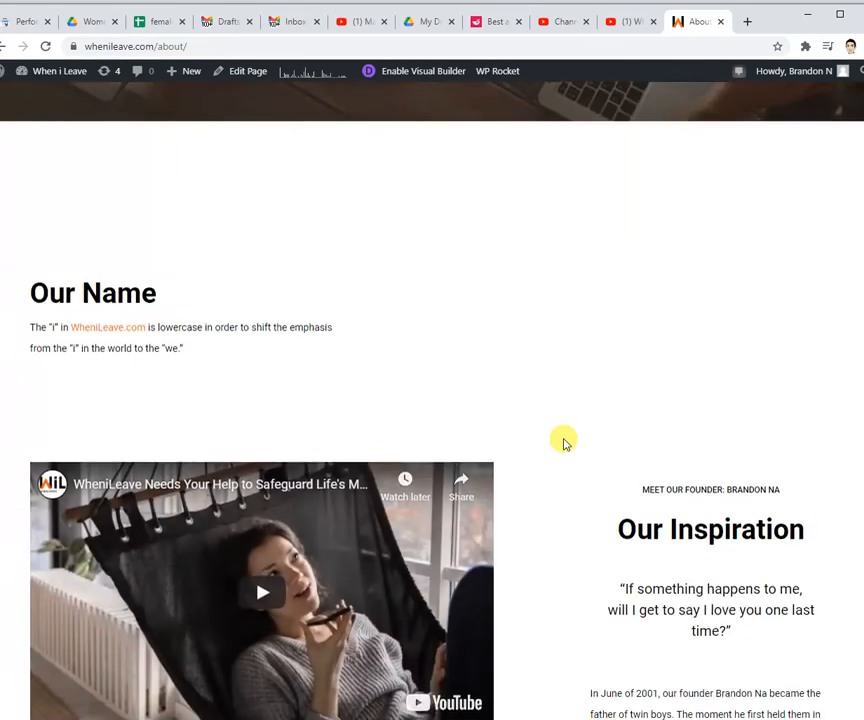
scroll(565, 441, up, 15)
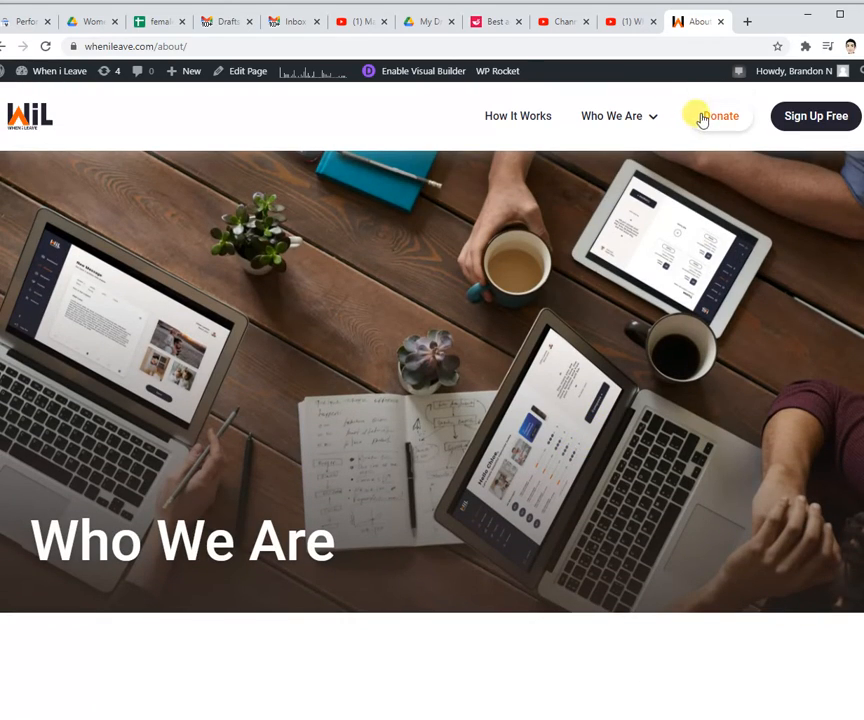
click(530, 116)
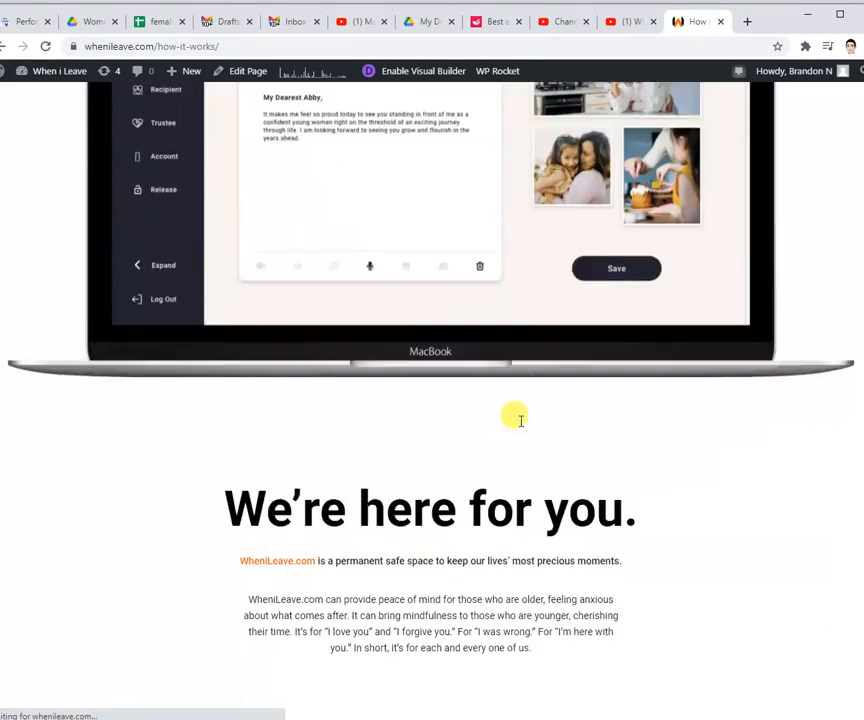
scroll(517, 412, down, 20)
scroll(523, 416, up, 6)
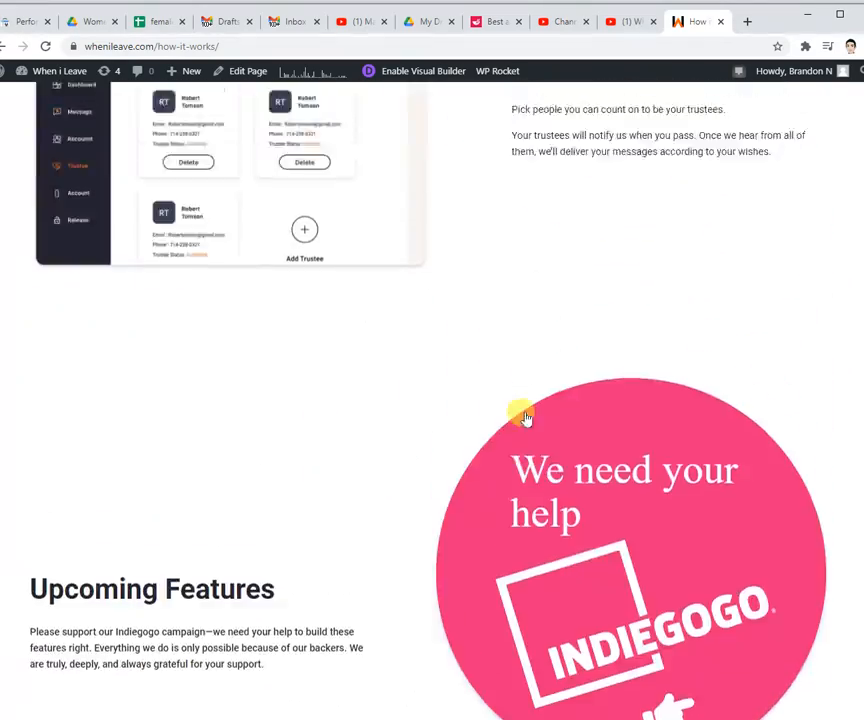
scroll(525, 417, up, 10)
click(486, 40)
key(ctrl+c)
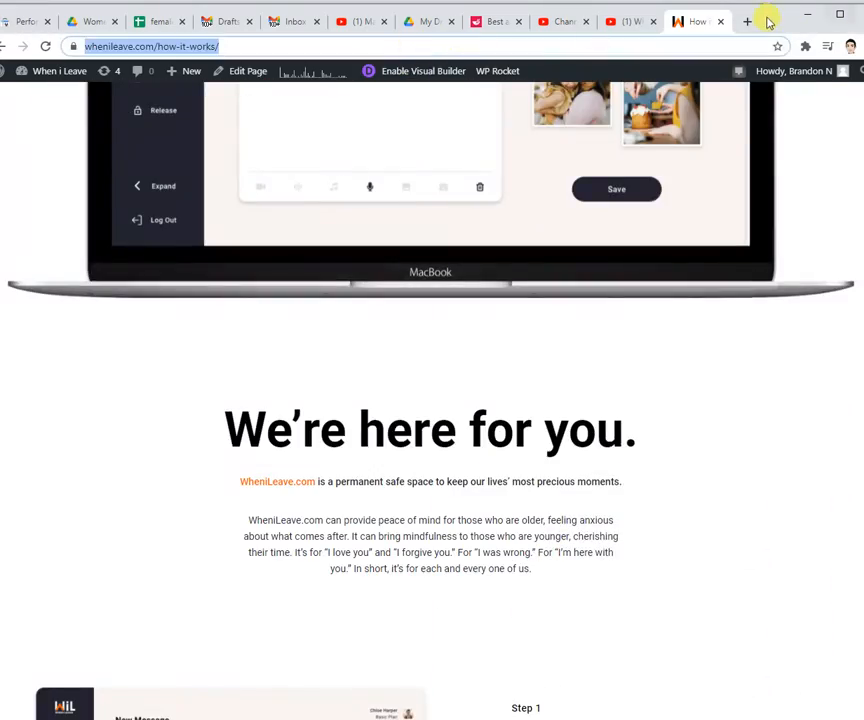
click(807, 14)
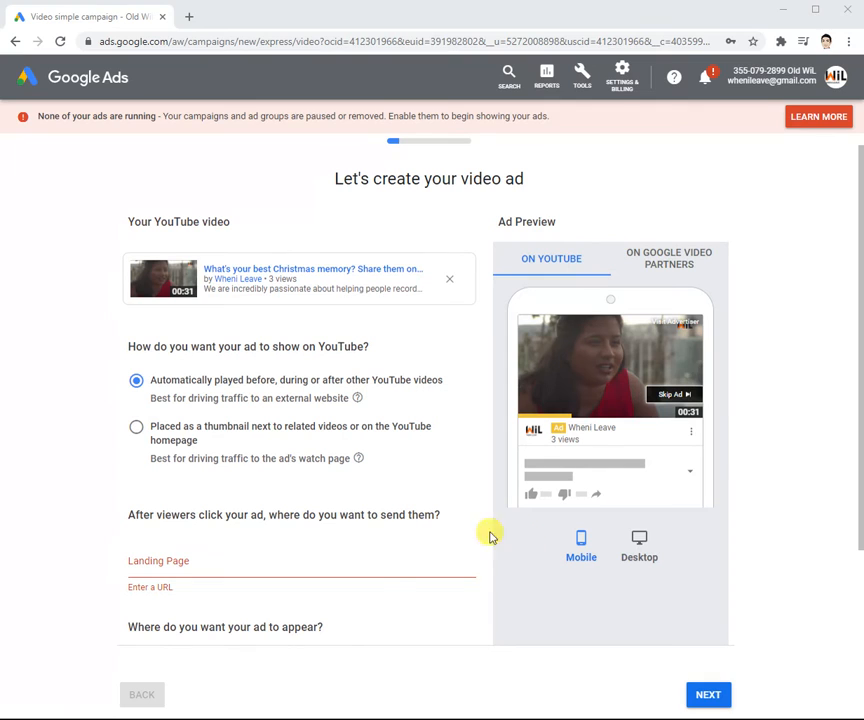
click(370, 562)
key(ctrl+v)
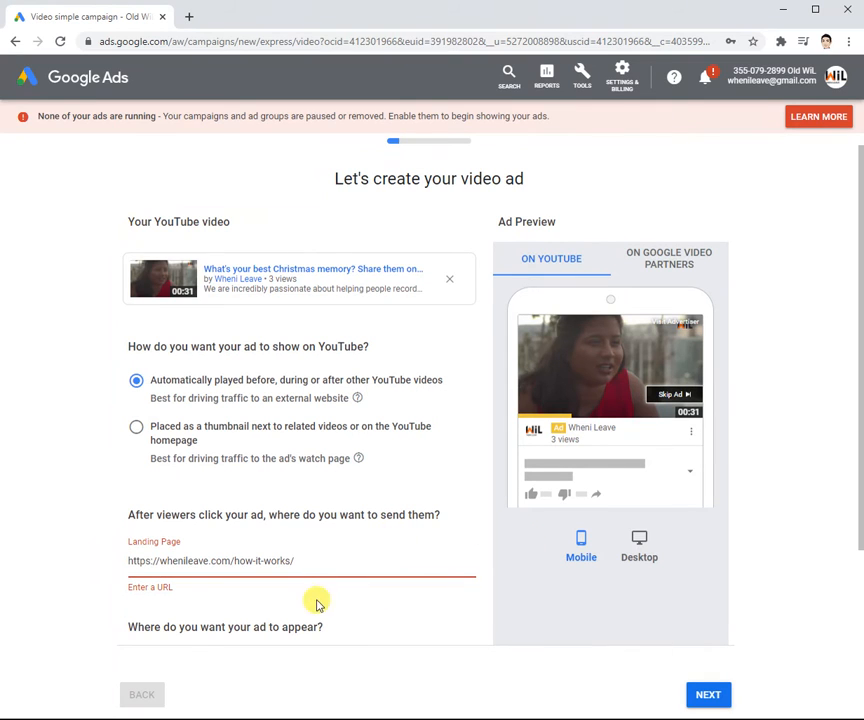
Step: Restrict the ad to appear only on YouTube and continue to the customer locations and languages
scroll(338, 558, down, 3)
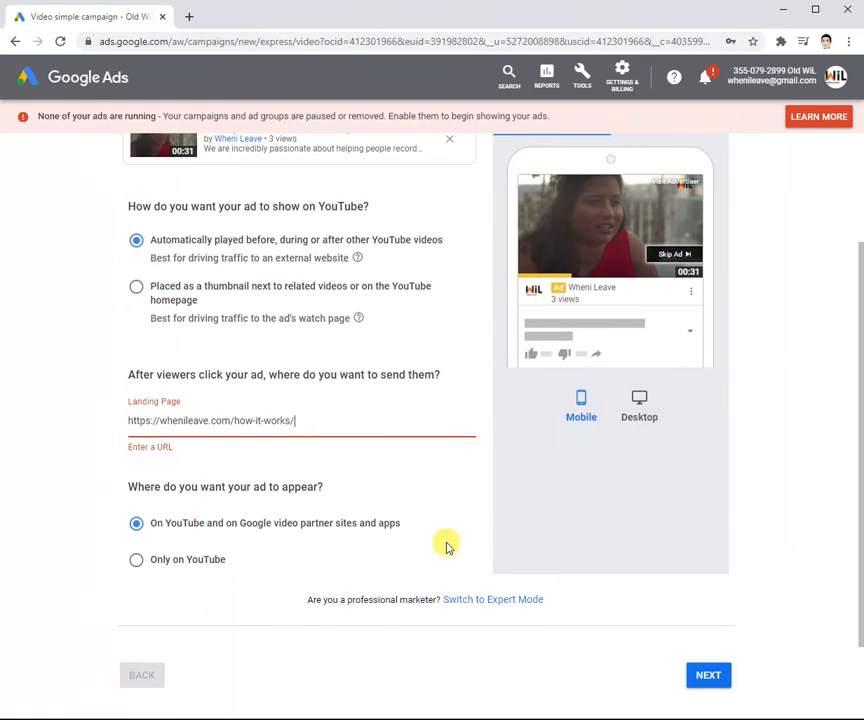
click(134, 561)
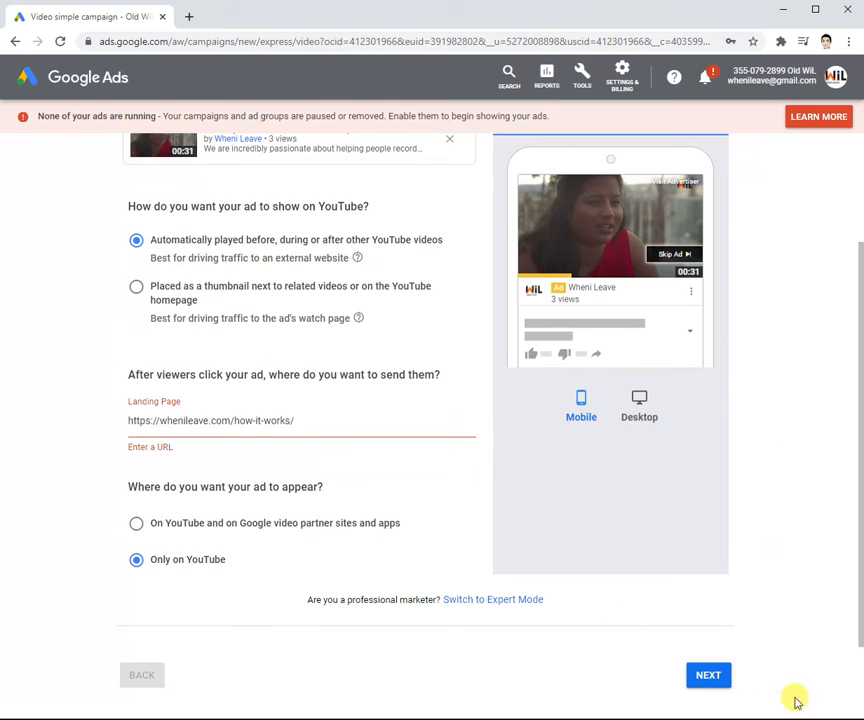
click(710, 675)
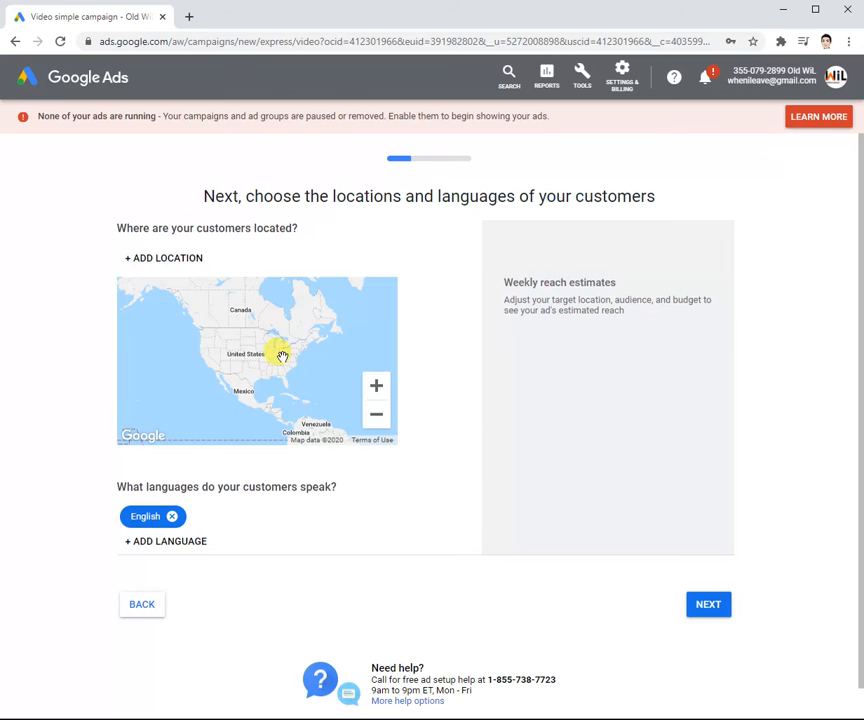
click(190, 261)
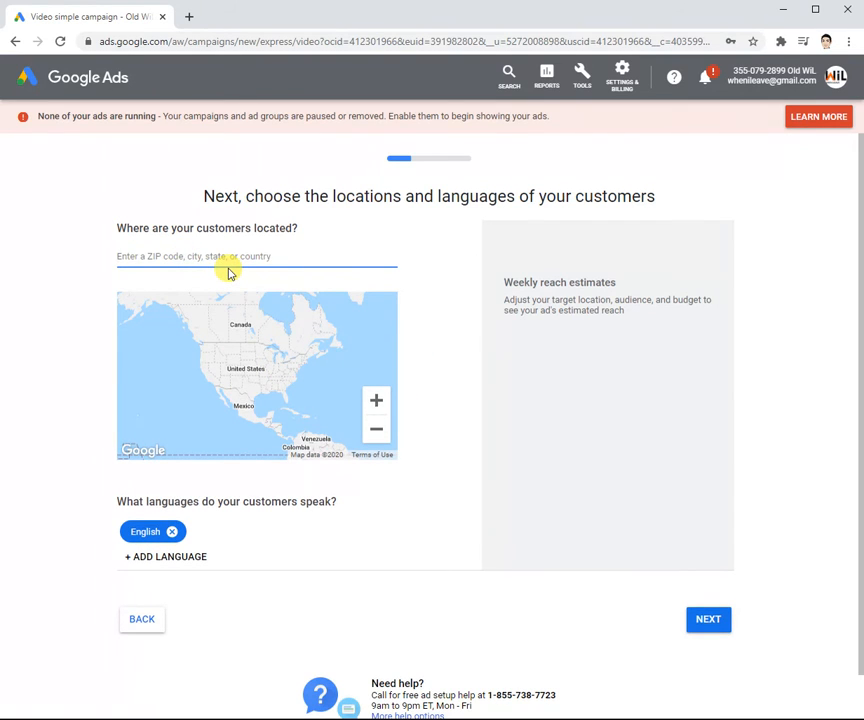
text(southern )
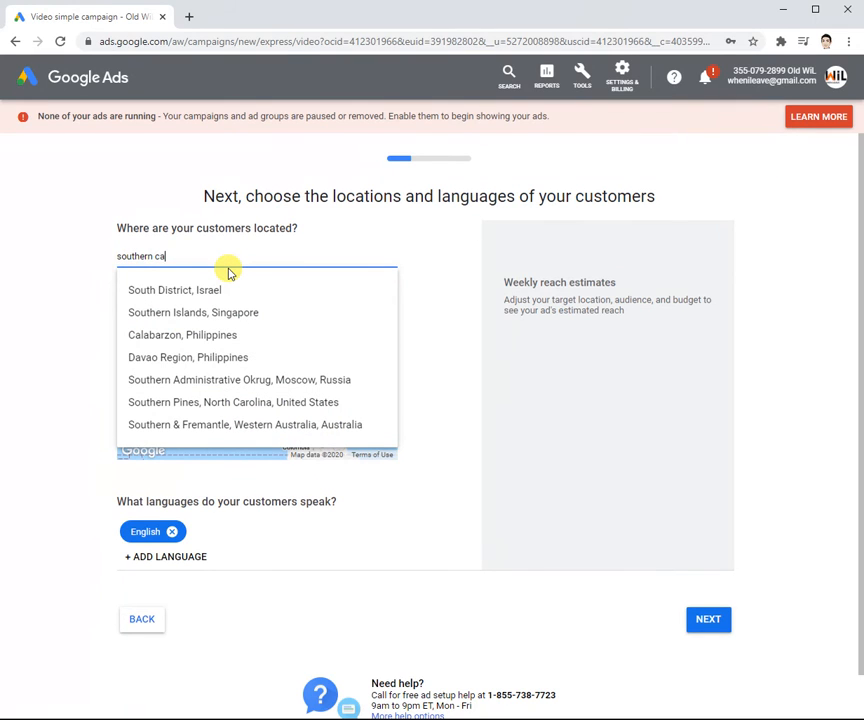
text(calrif)
key(BackSpace)
key(BackSpace)
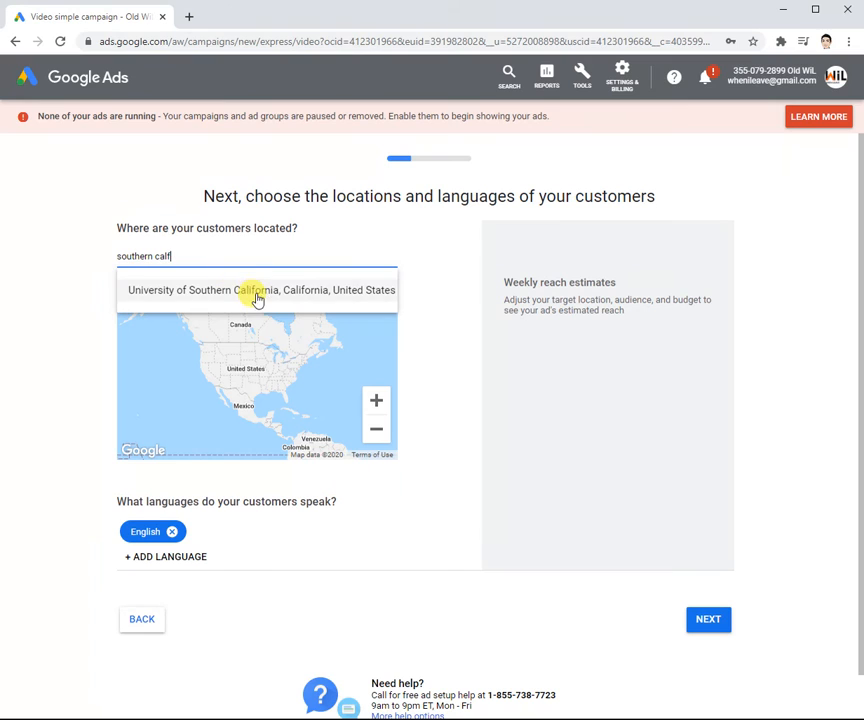
key(ctrl+a)
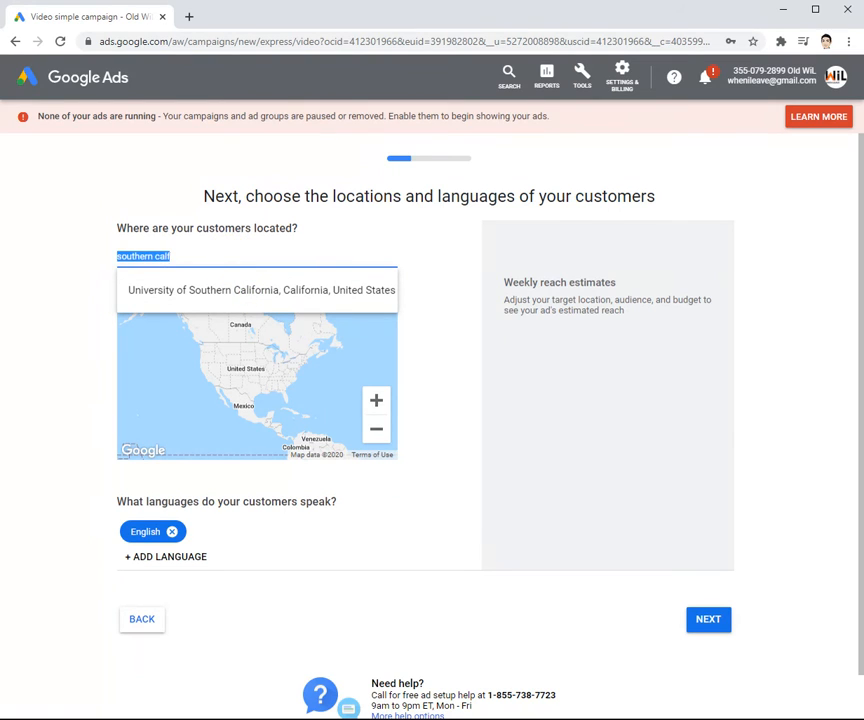
Step: Add Los Angeles, California, United States as a customer location and remove it again
text(los angele)
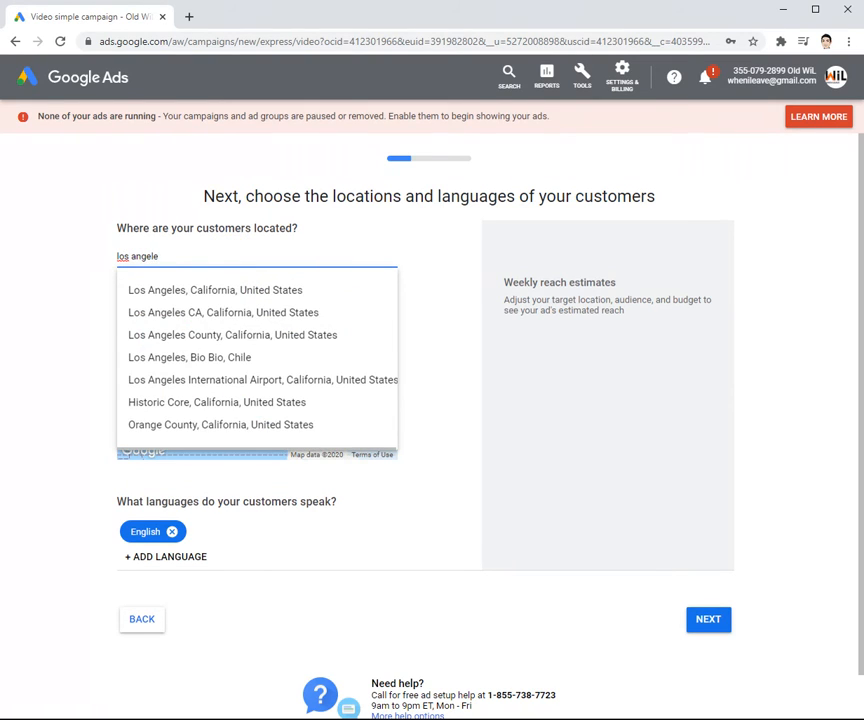
click(193, 290)
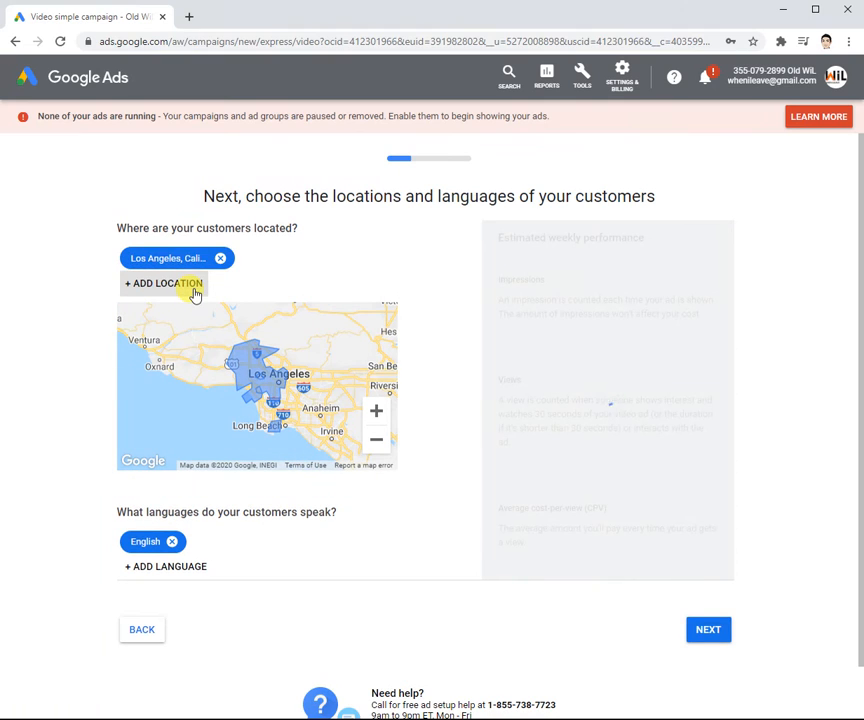
click(190, 287)
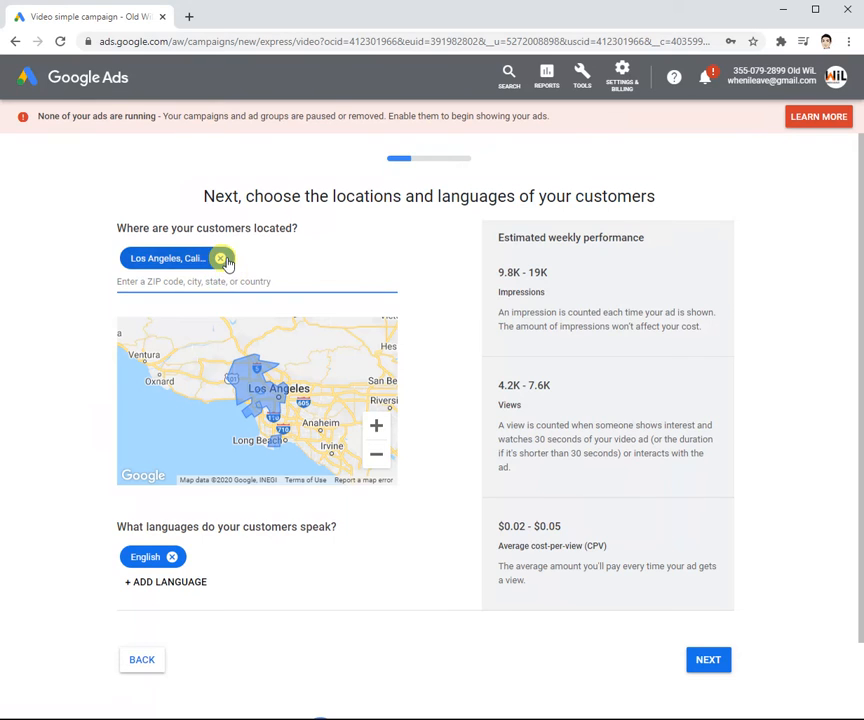
click(222, 260)
Step: Add Los Angeles County and Orange County, both in California, United States, as customer locations
click(191, 257)
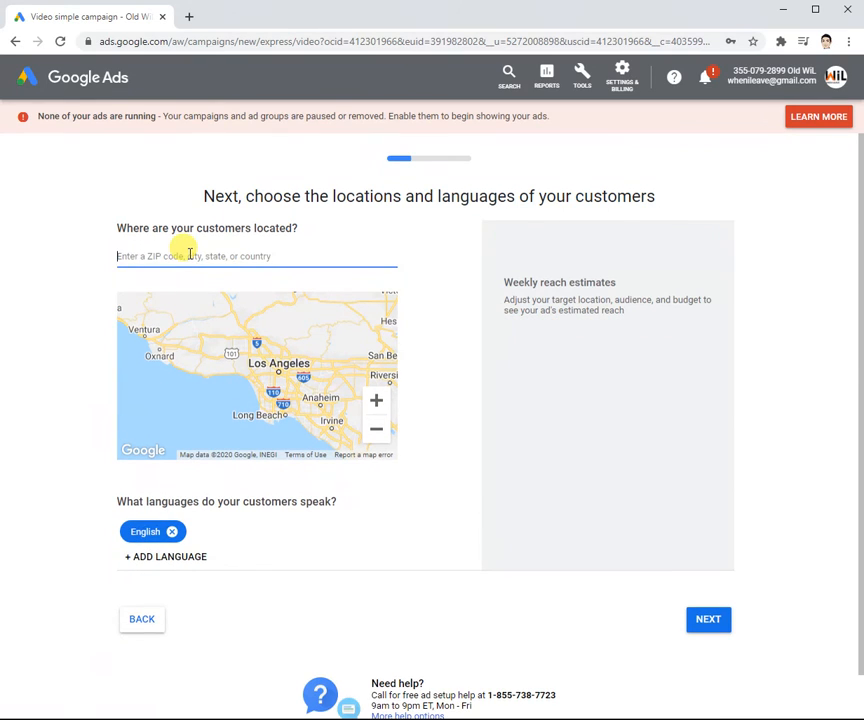
text(los ang)
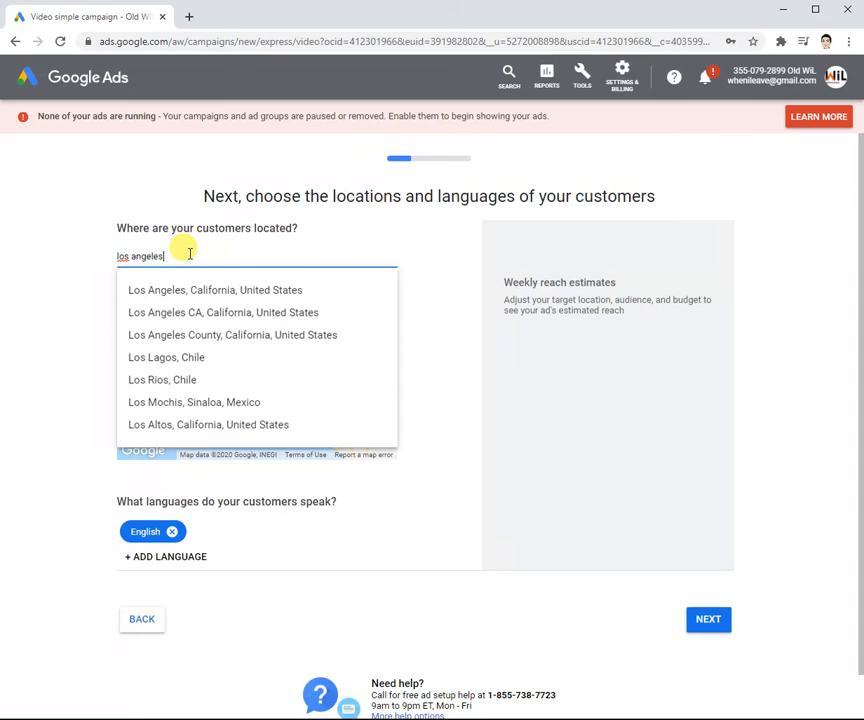
text(eles)
click(235, 336)
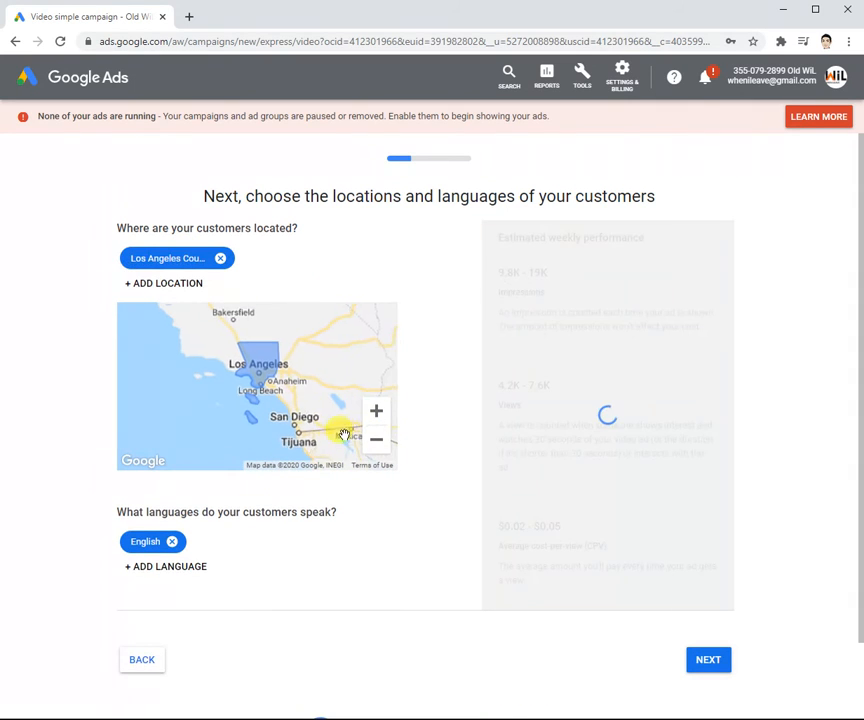
click(201, 284)
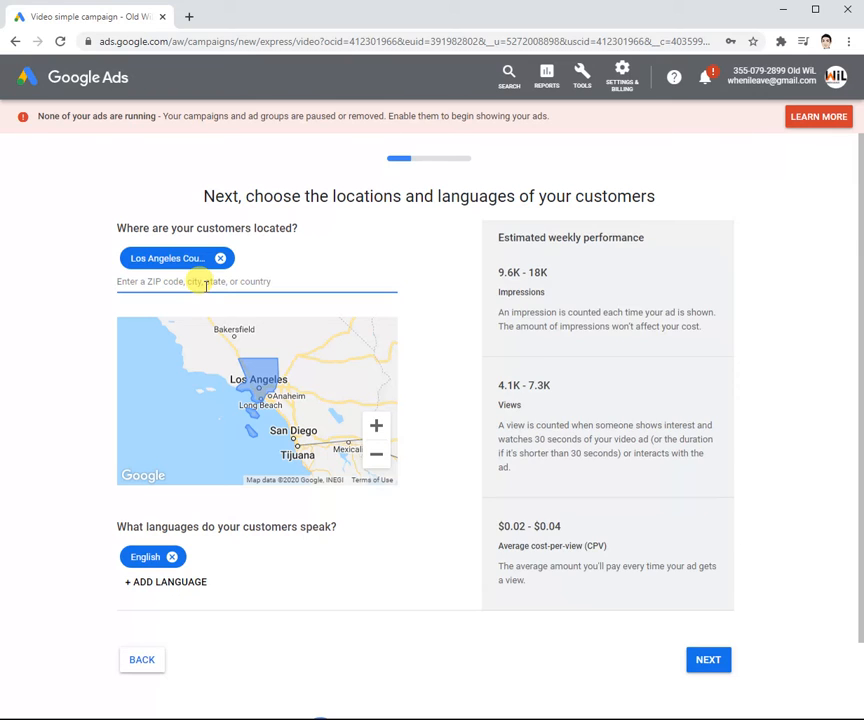
text(orange county)
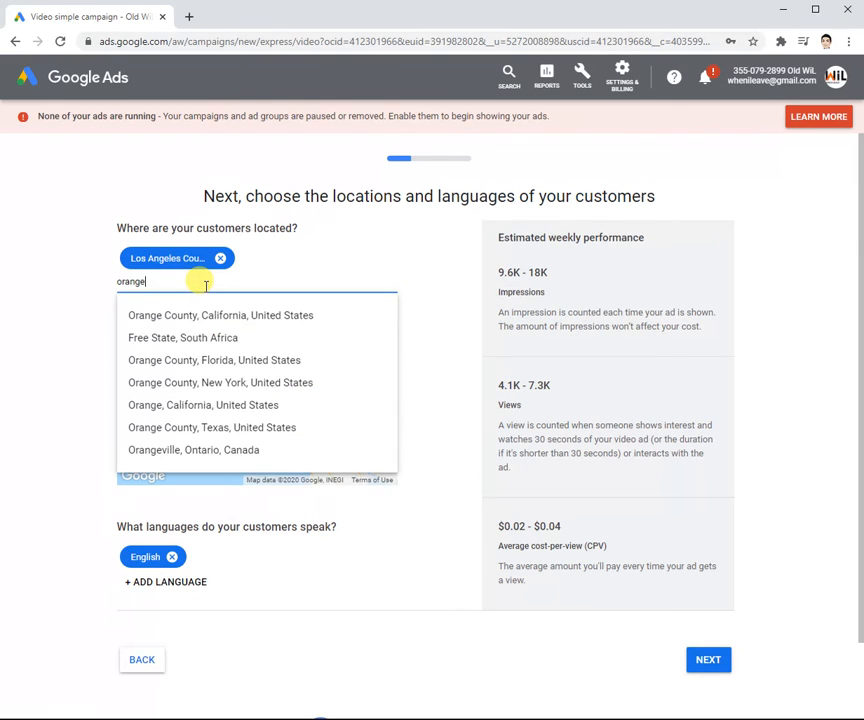
click(260, 317)
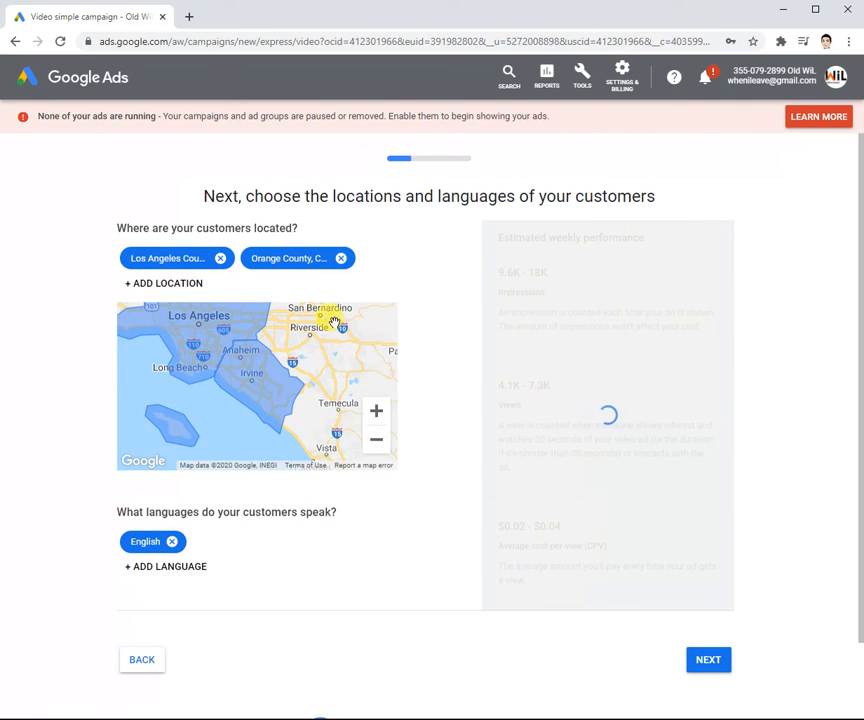
drag(334, 320, 328, 390)
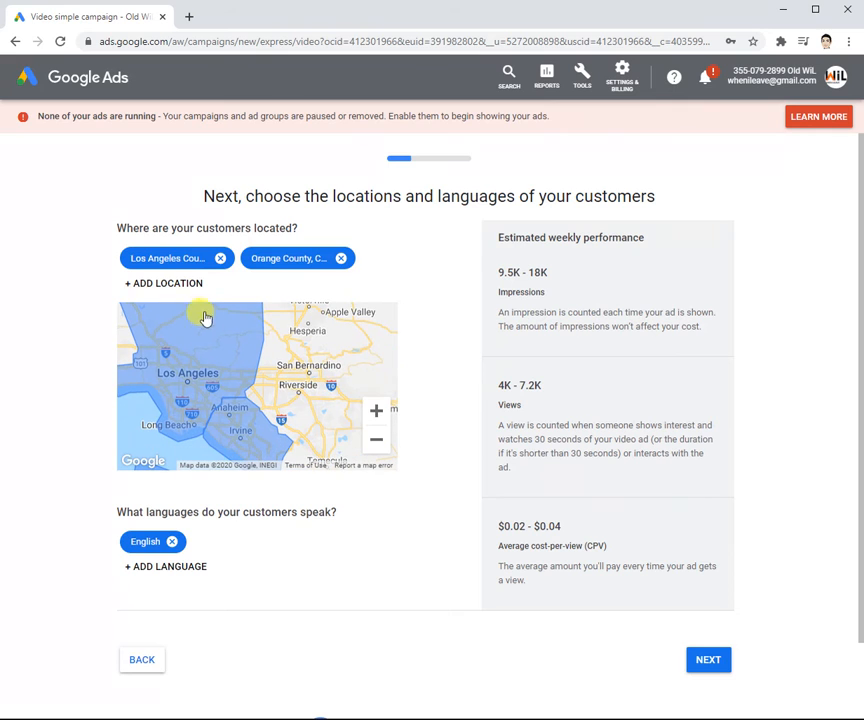
Step: Add Palm Springs CA, California and Seattle, Washington to the customer locations
click(180, 283)
text(palm)
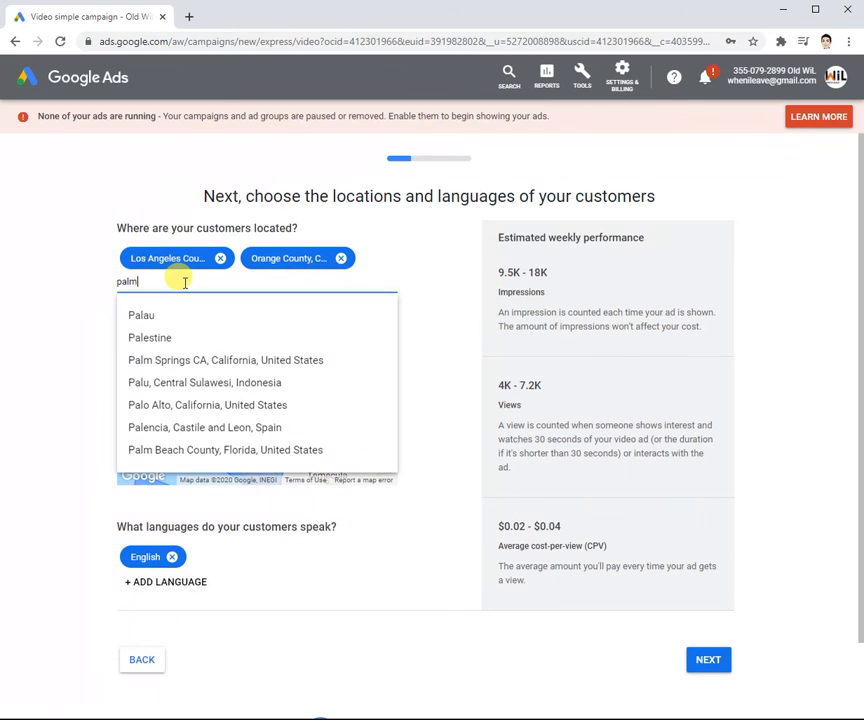
key(Down)
key(Return)
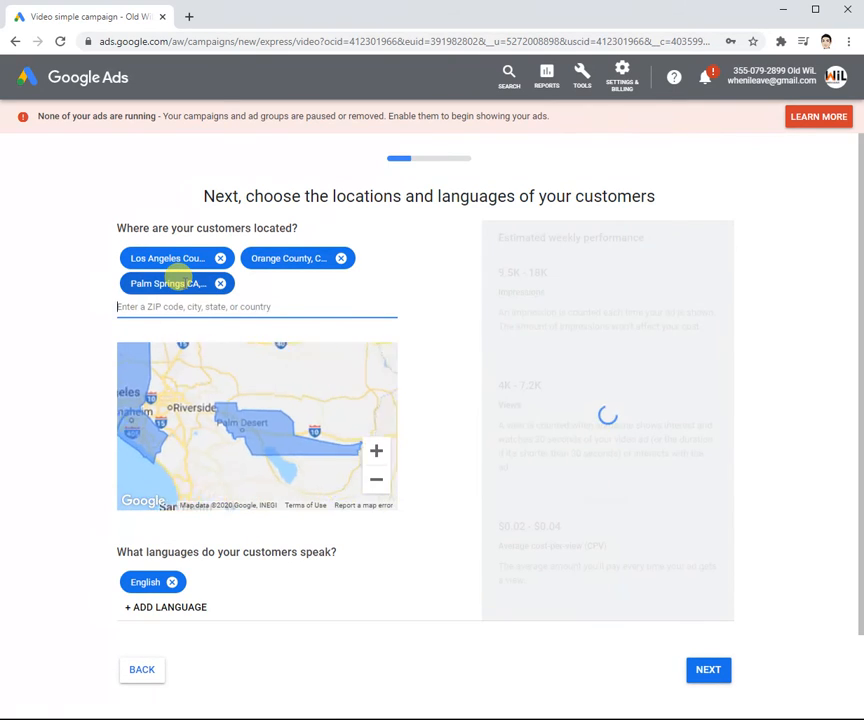
drag(191, 428, 322, 425)
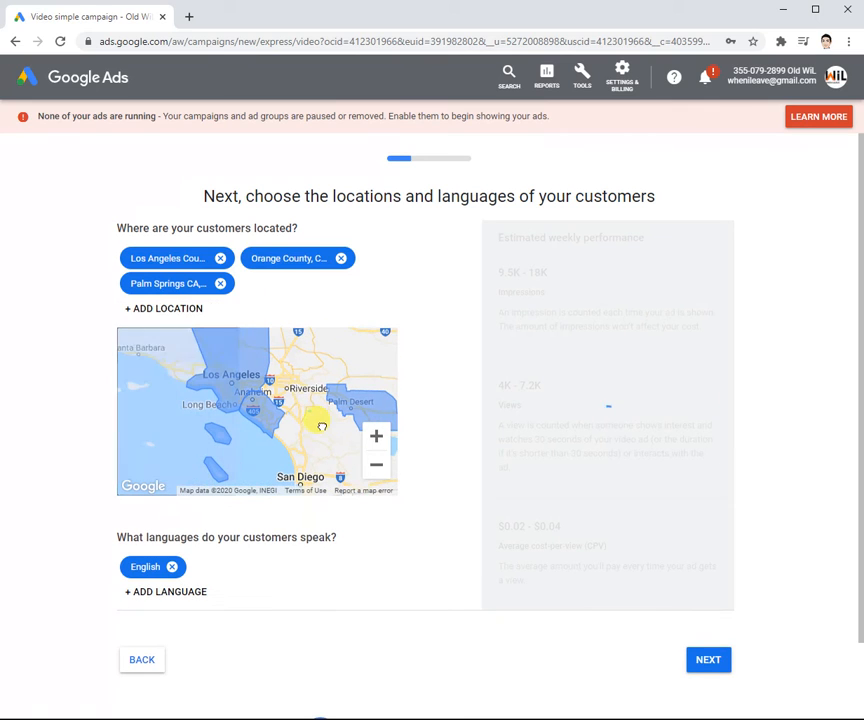
click(196, 308)
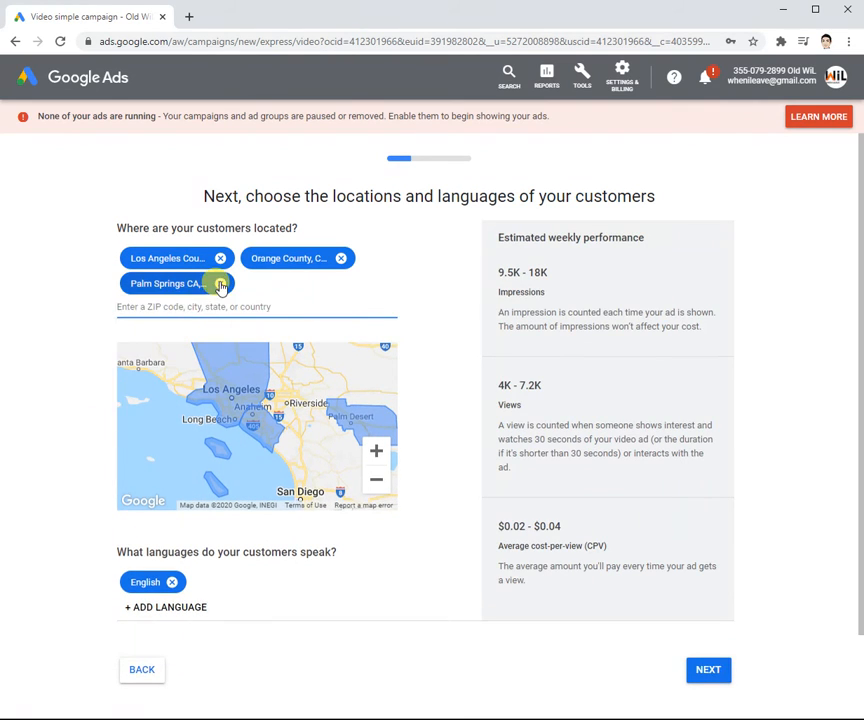
text(se)
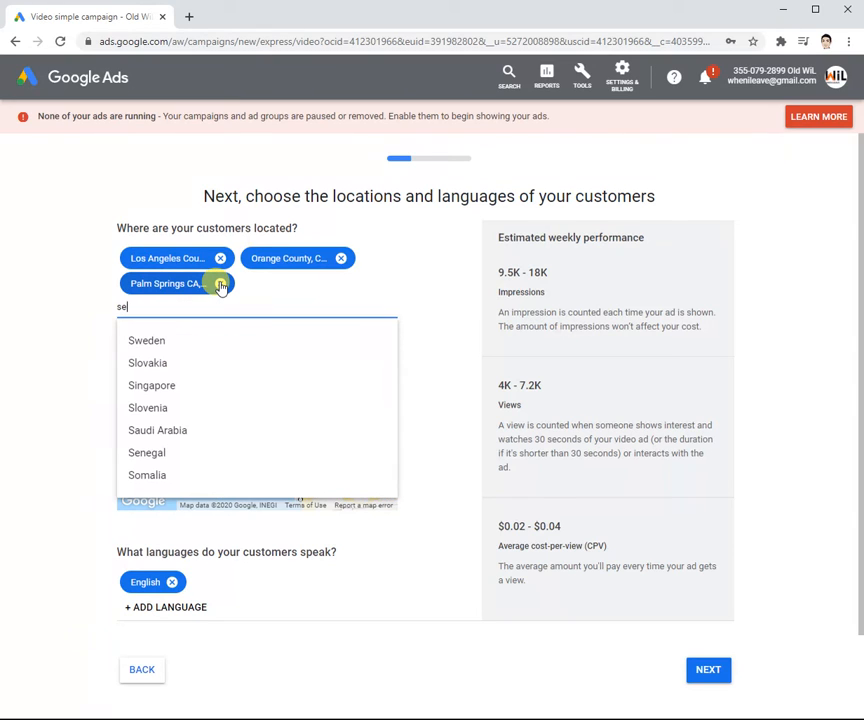
text(attle)
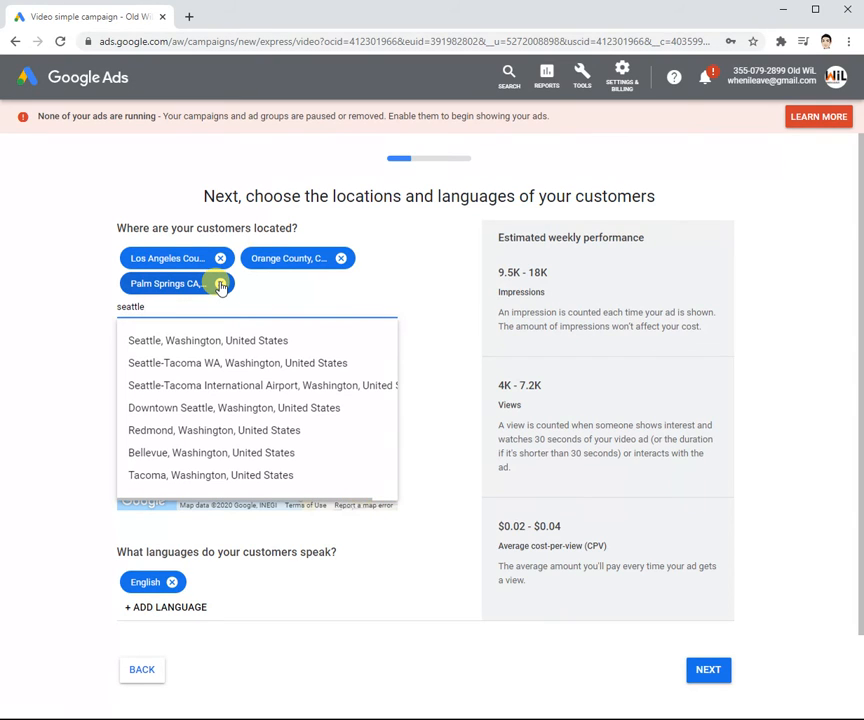
click(243, 345)
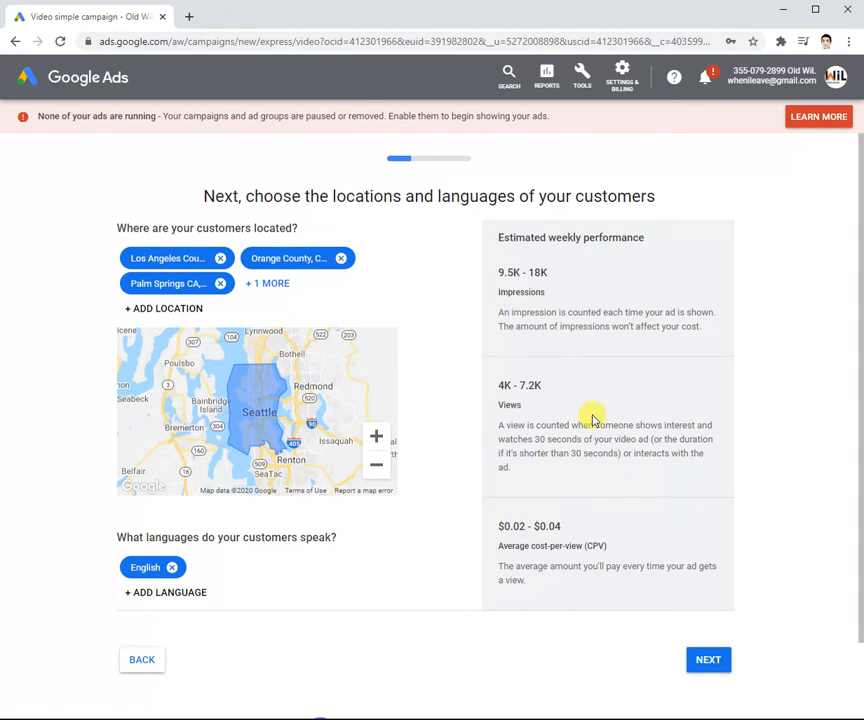
click(278, 287)
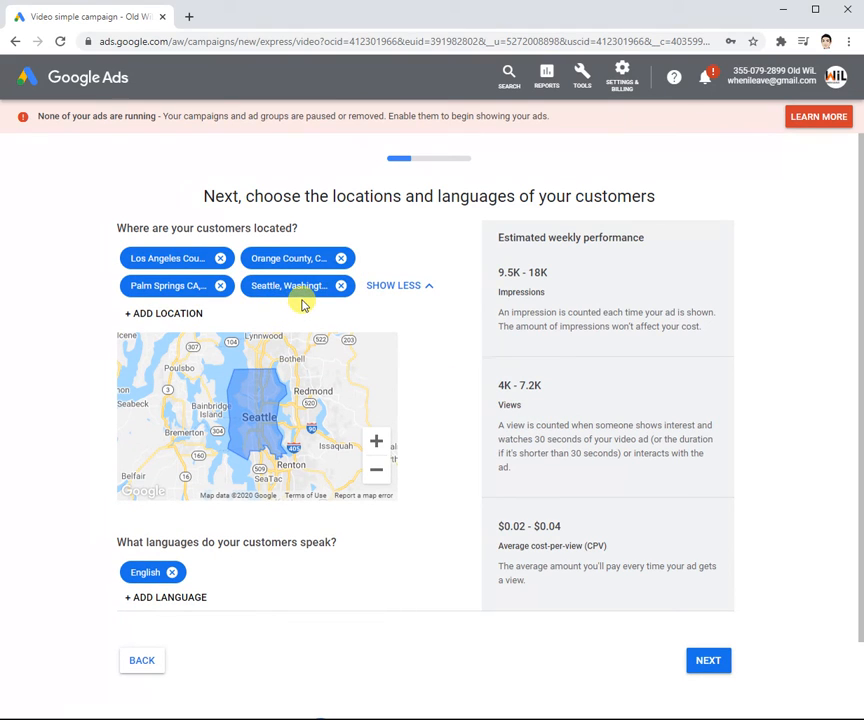
Step: Add Portland OR and San Francisco-Oakland-San Jose CA to the customer locations and continue to the customer demographics
click(178, 312)
text(po)
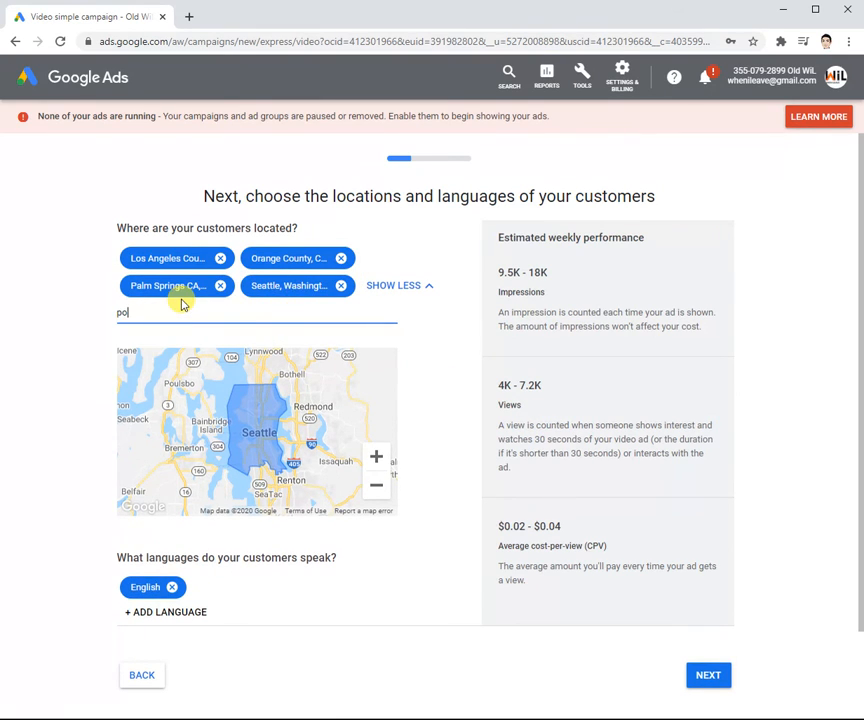
text(rtland)
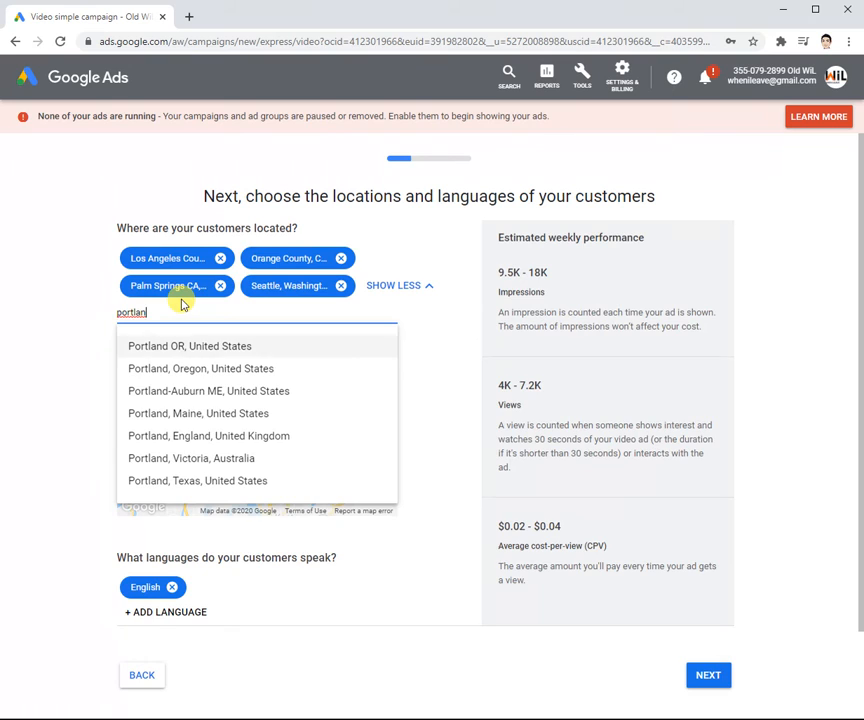
key(Return)
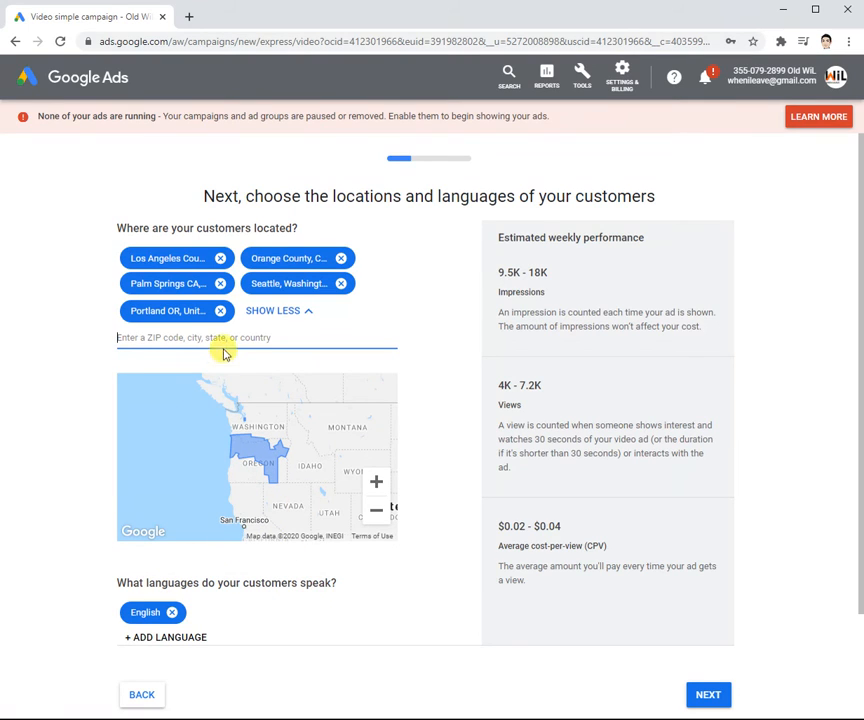
text(san franc)
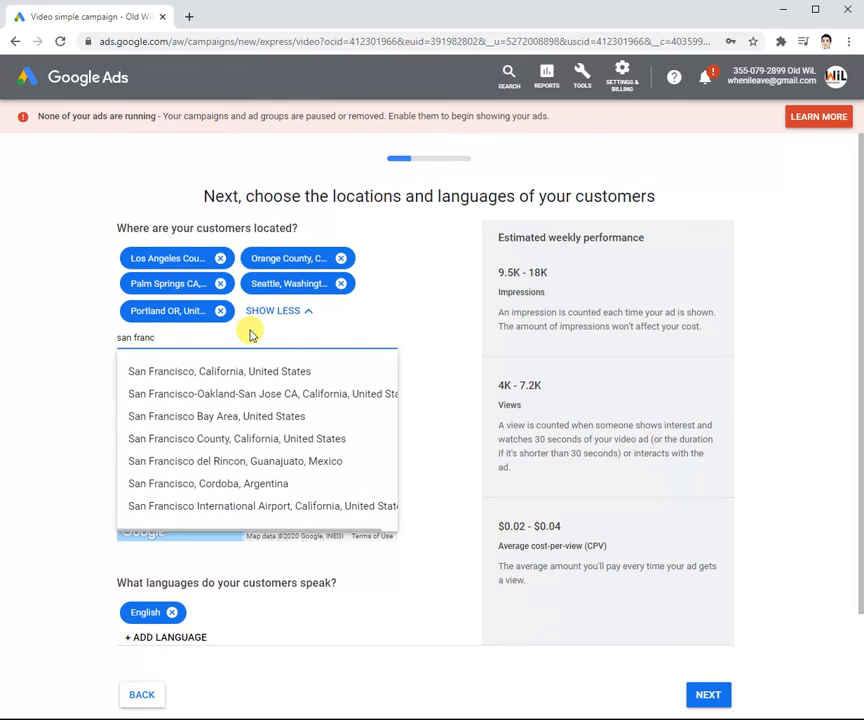
click(289, 393)
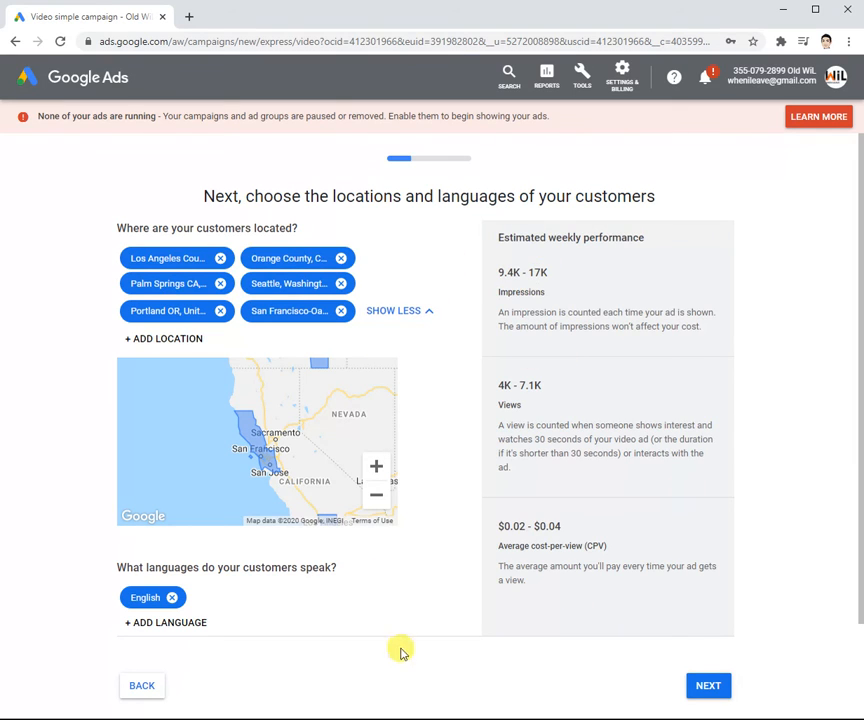
click(709, 685)
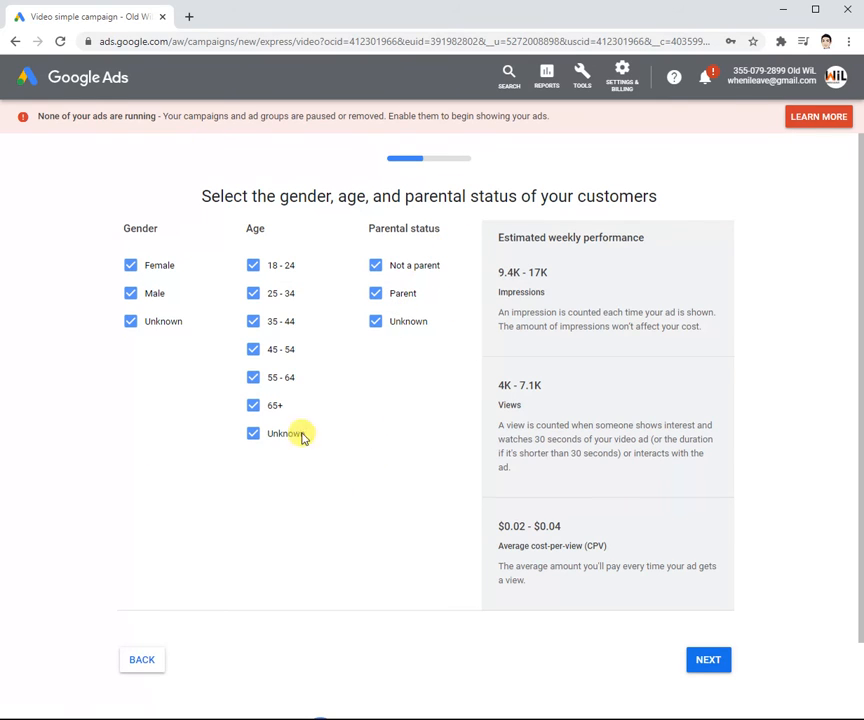
Step: Exclude the 18 - 24 and Unknown ages and the Unknown gender from the audience, and continue to the interests
click(251, 266)
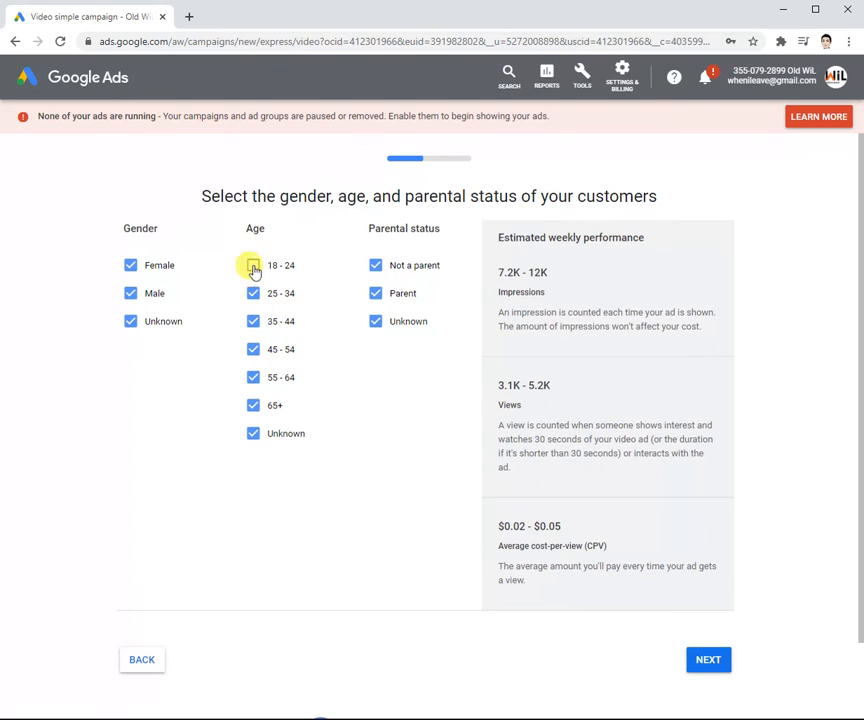
click(259, 442)
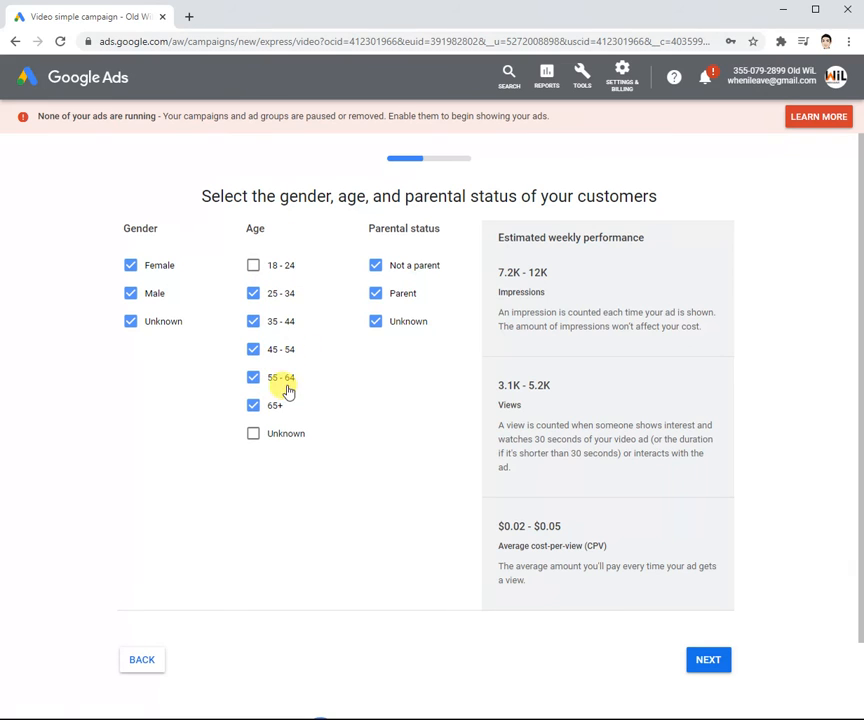
click(134, 323)
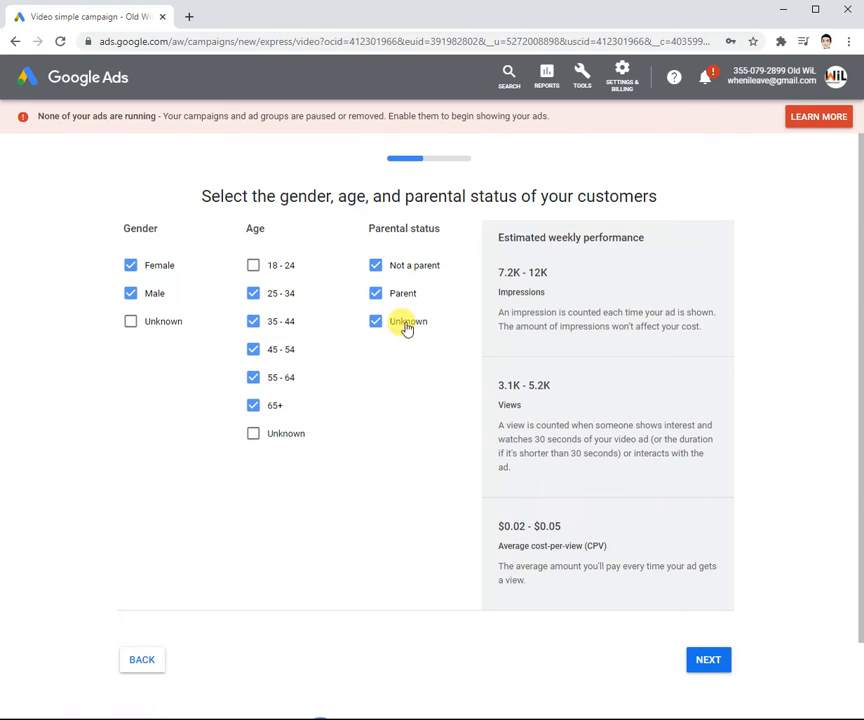
click(725, 677)
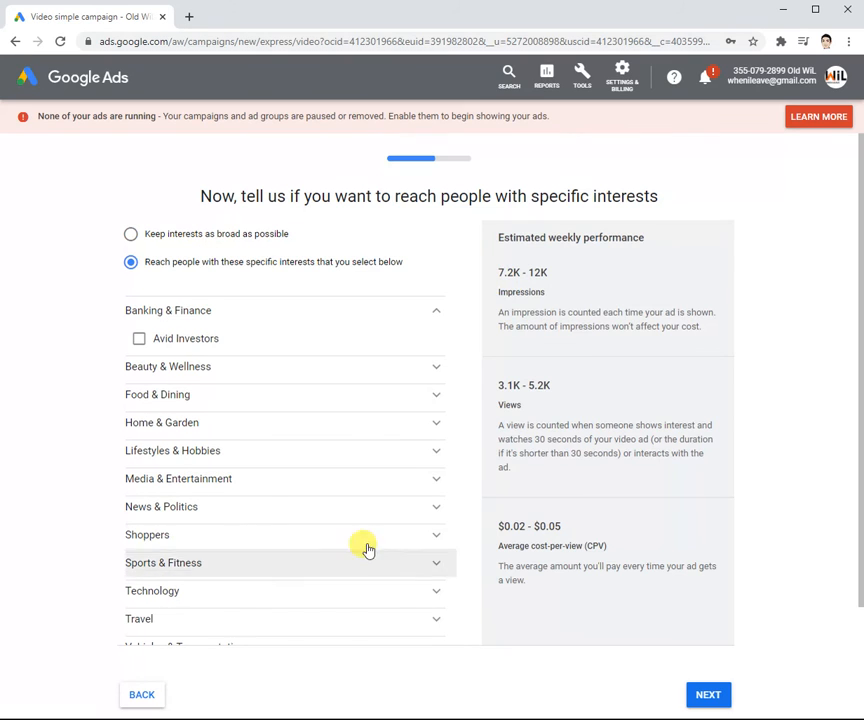
Step: Keep the audience's interests as broad as possible and continue to the budget
scroll(366, 546, down, 1)
scroll(368, 544, up, 1)
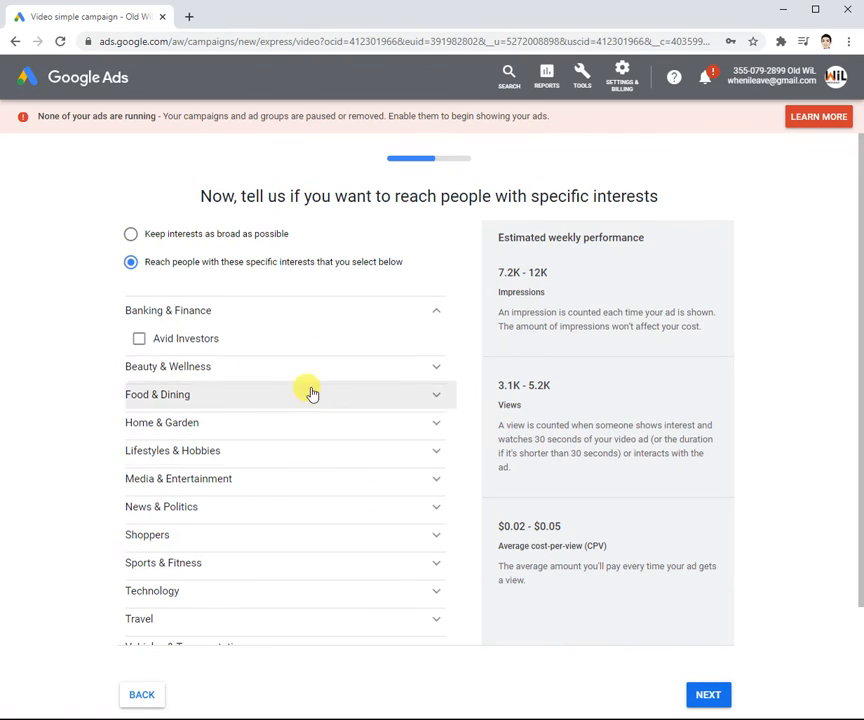
click(129, 235)
click(709, 662)
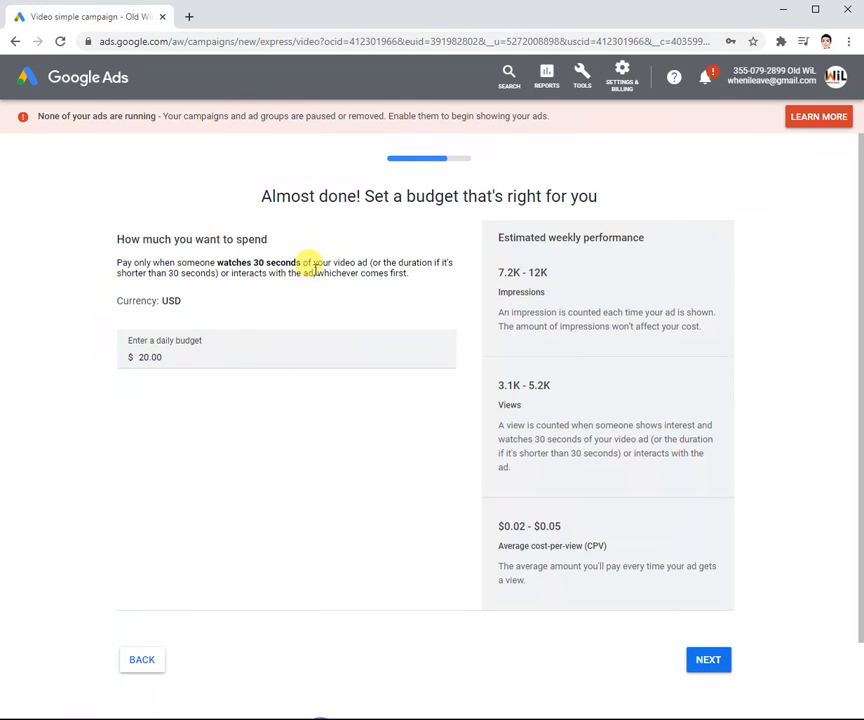
Step: Set the campaign's daily budget to $10.00 and continue to the campaign review
drag(183, 353, 116, 361)
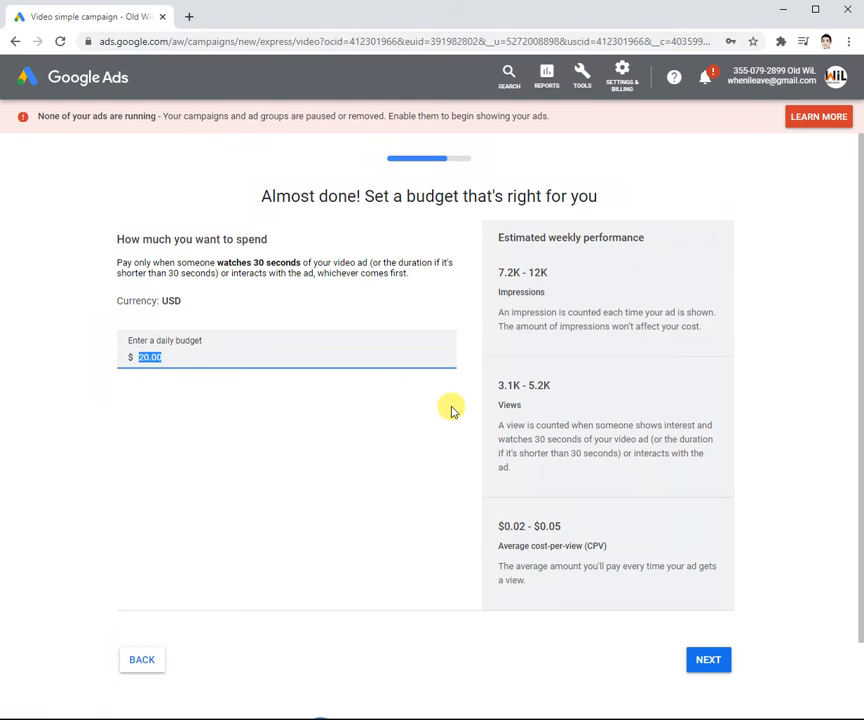
text(10.00)
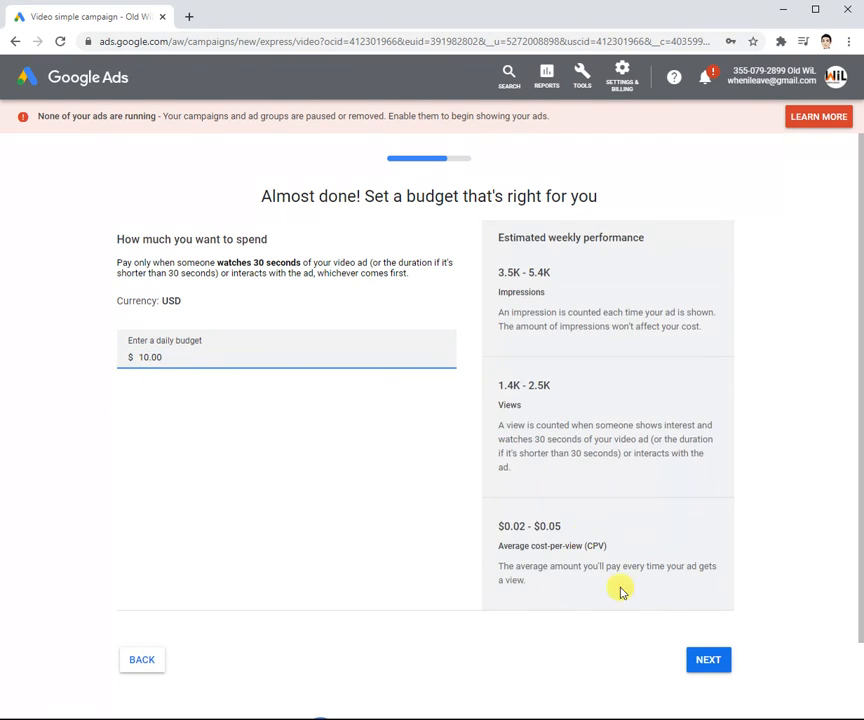
click(707, 664)
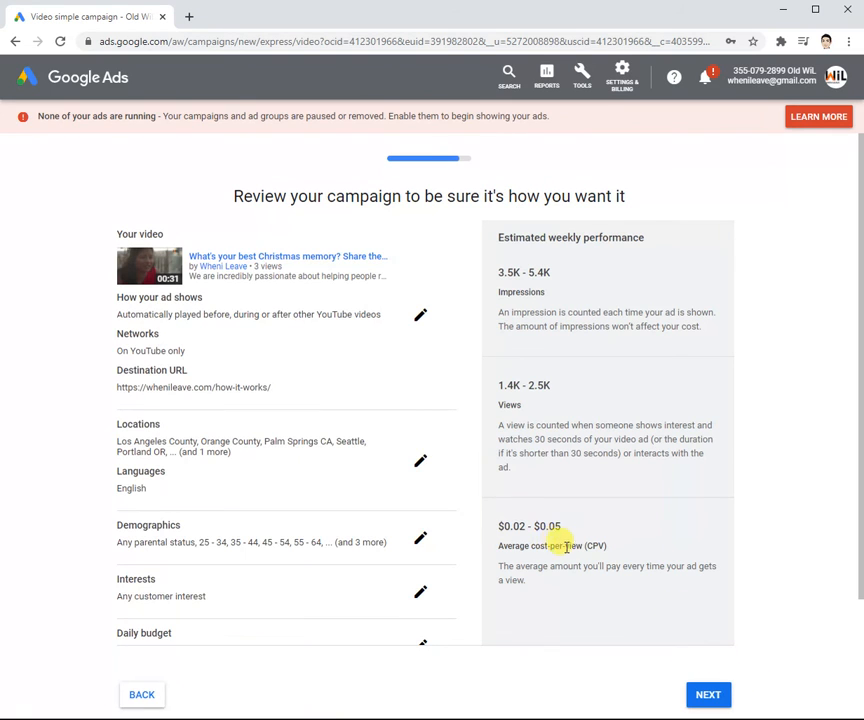
Step: Review the campaign's video, locations, demographics, interests and daily budget, and submit the campaign
scroll(312, 507, down, 3)
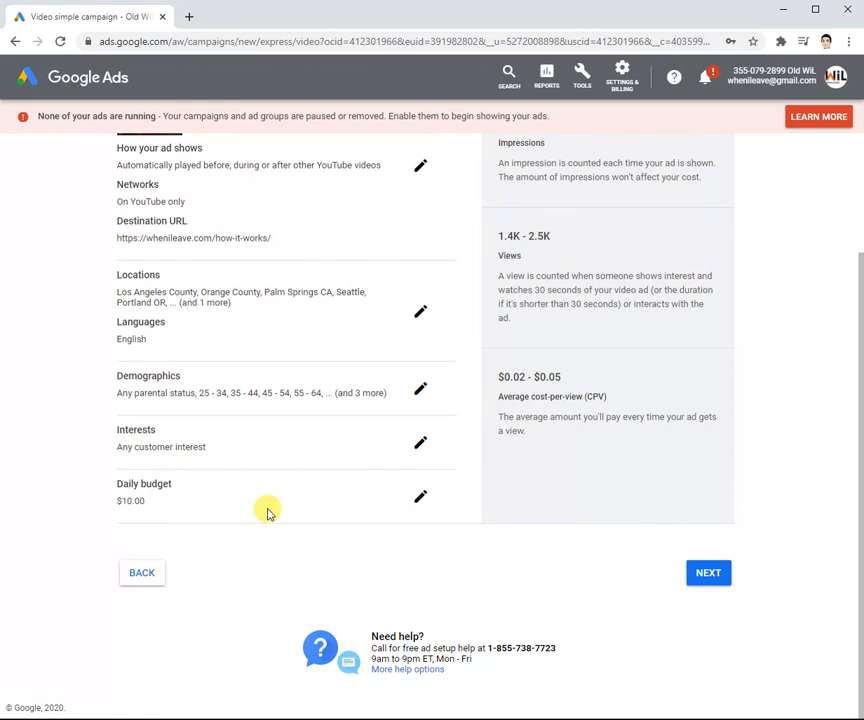
scroll(557, 572, up, 3)
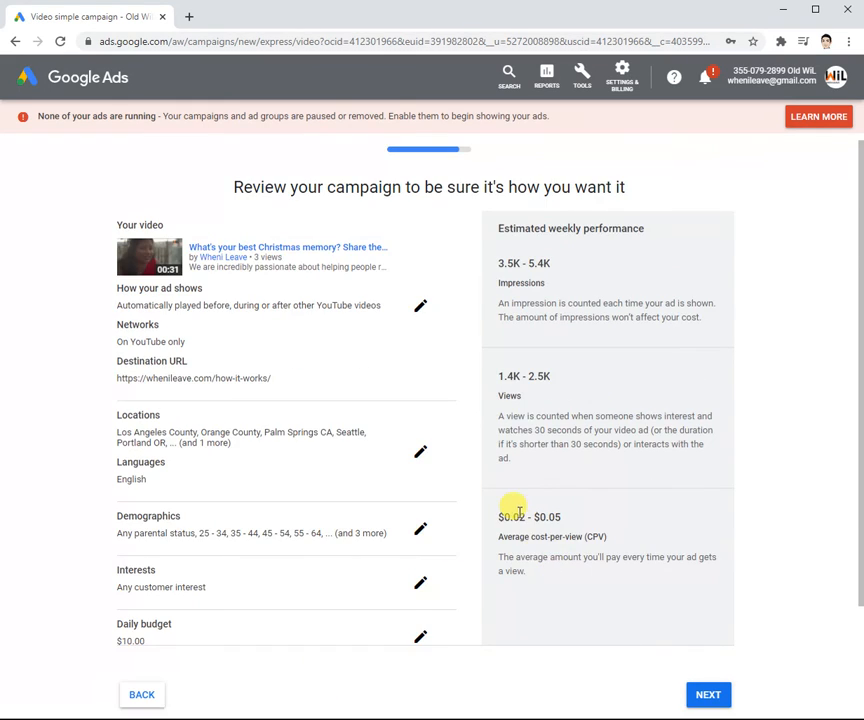
scroll(517, 507, down, 3)
scroll(553, 517, up, 1)
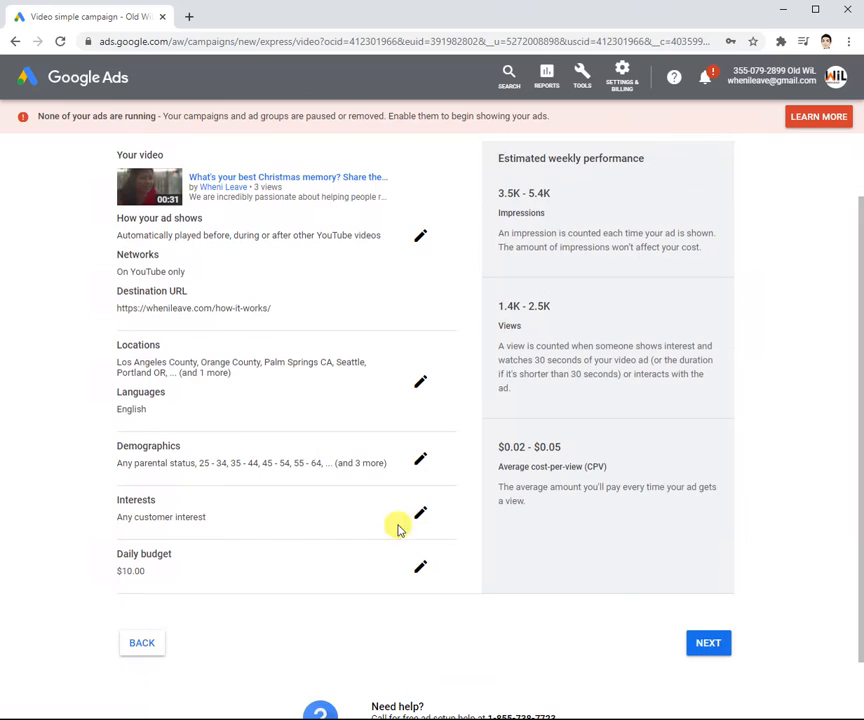
click(712, 643)
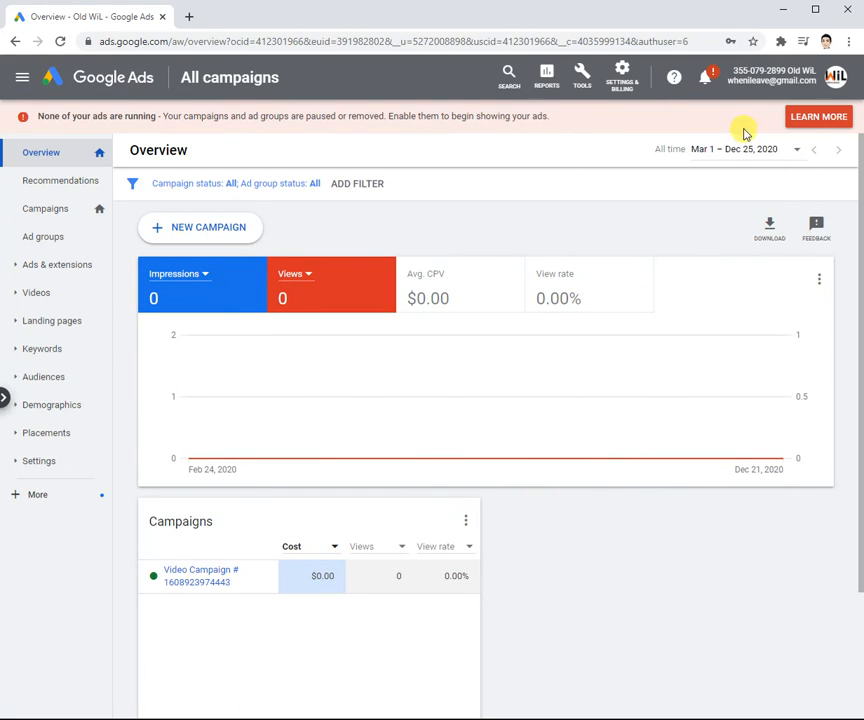
Step: Open the account's billing settings and examine the payments account and payments profile details
click(619, 80)
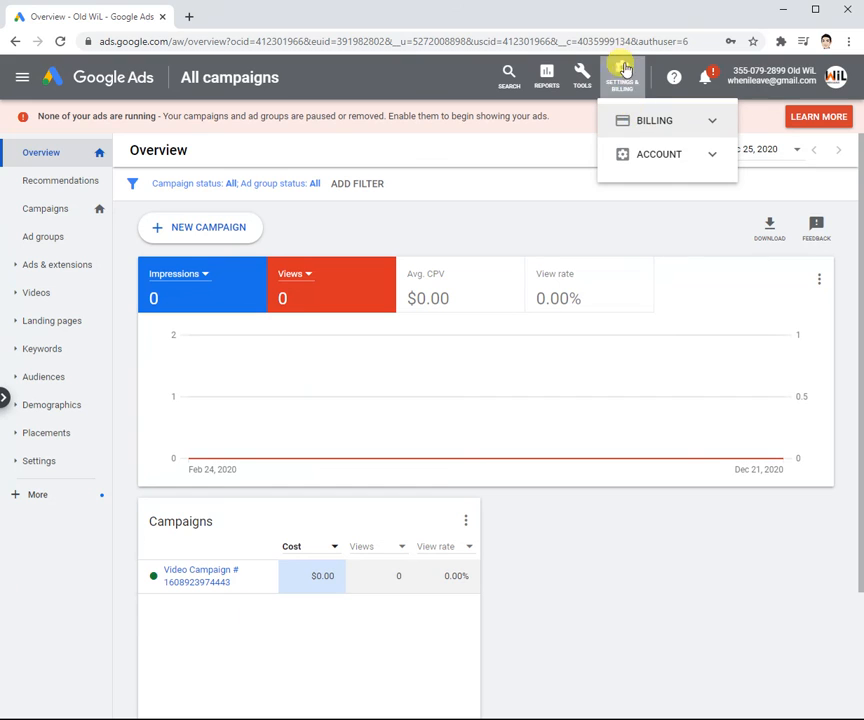
click(665, 121)
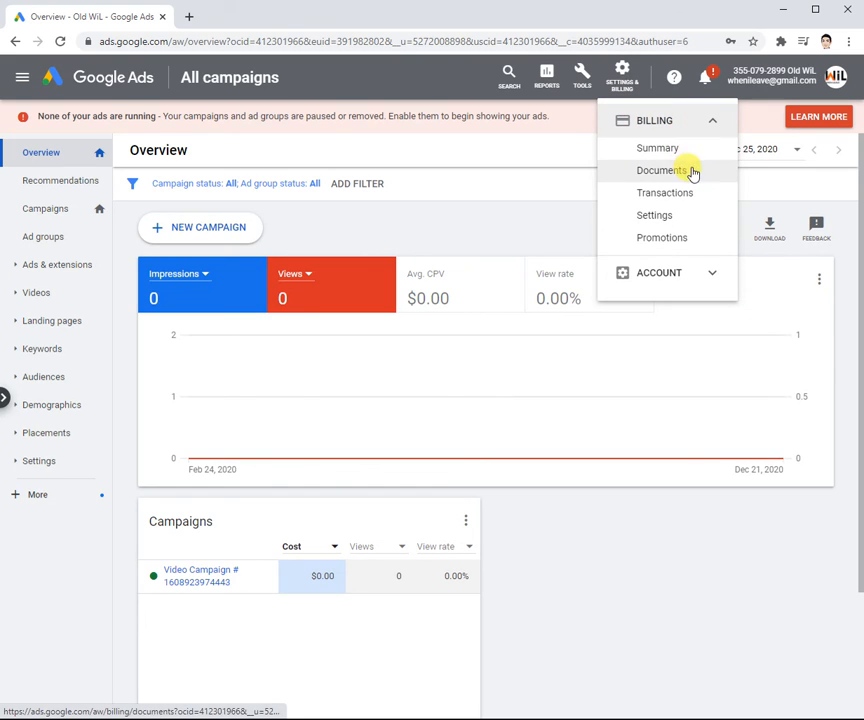
click(655, 216)
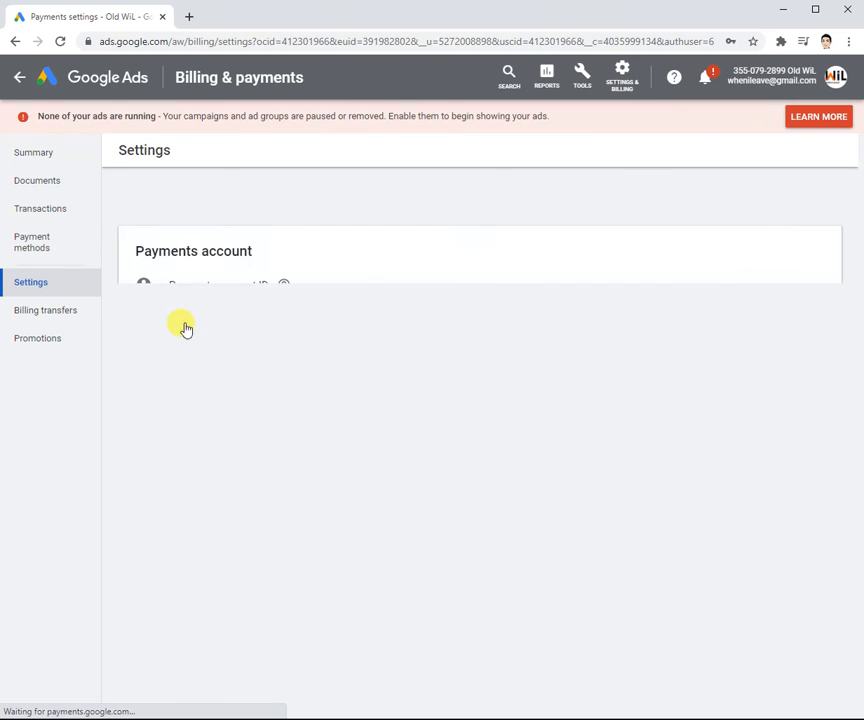
scroll(357, 505, down, 1)
scroll(360, 500, down, 2)
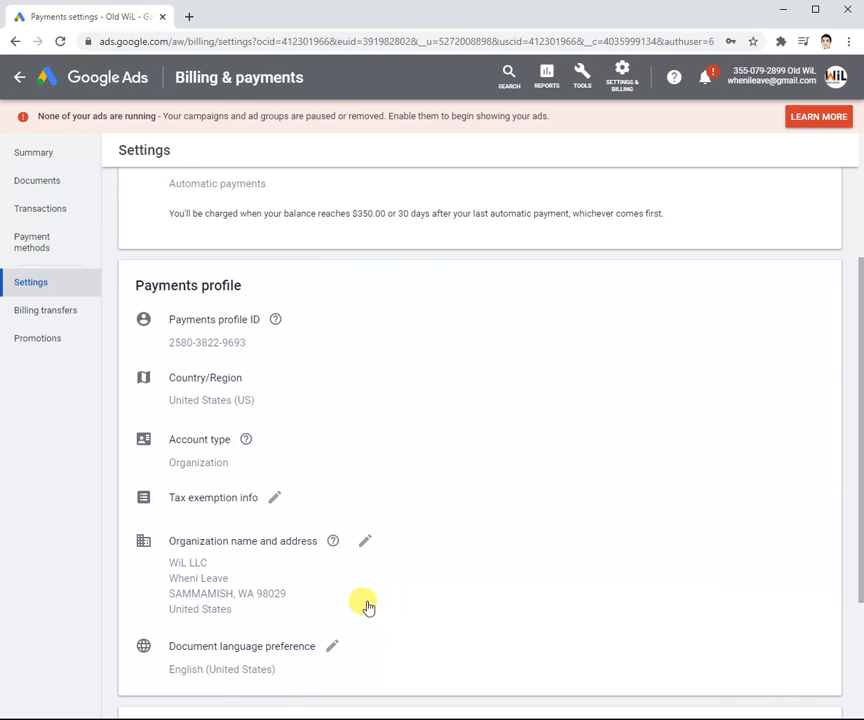
scroll(360, 606, up, 1)
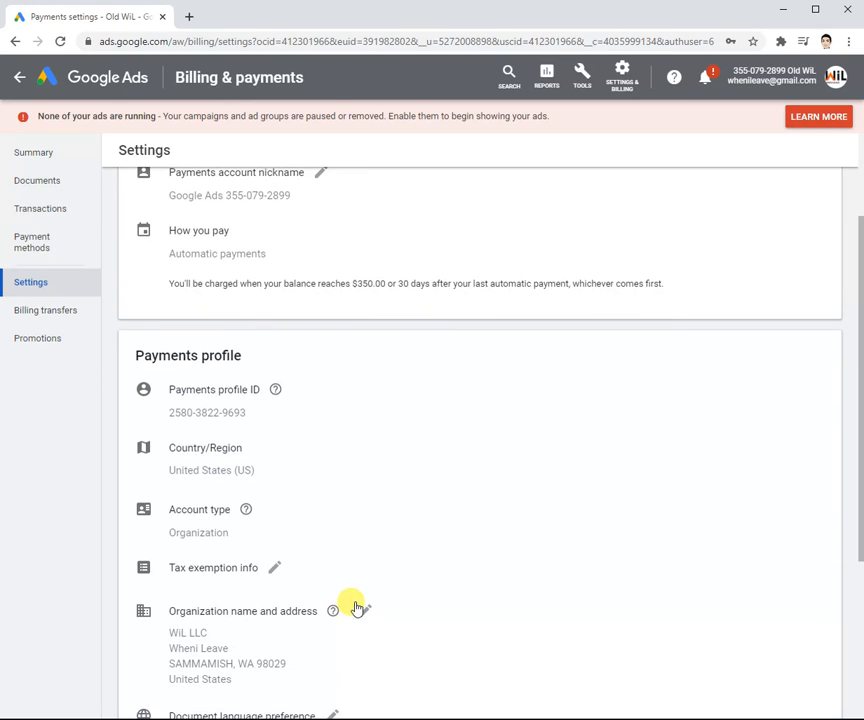
scroll(283, 490, up, 2)
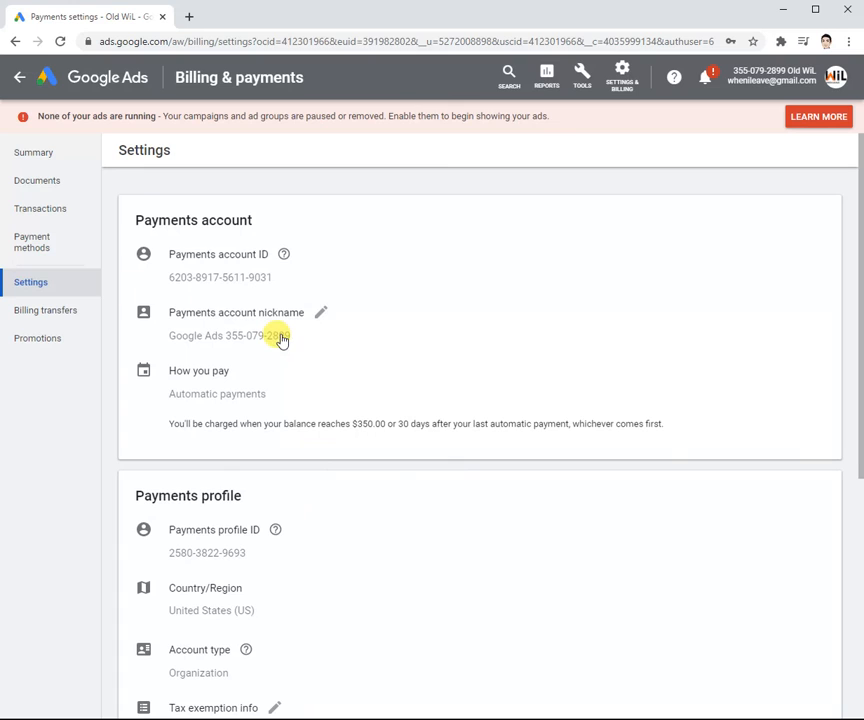